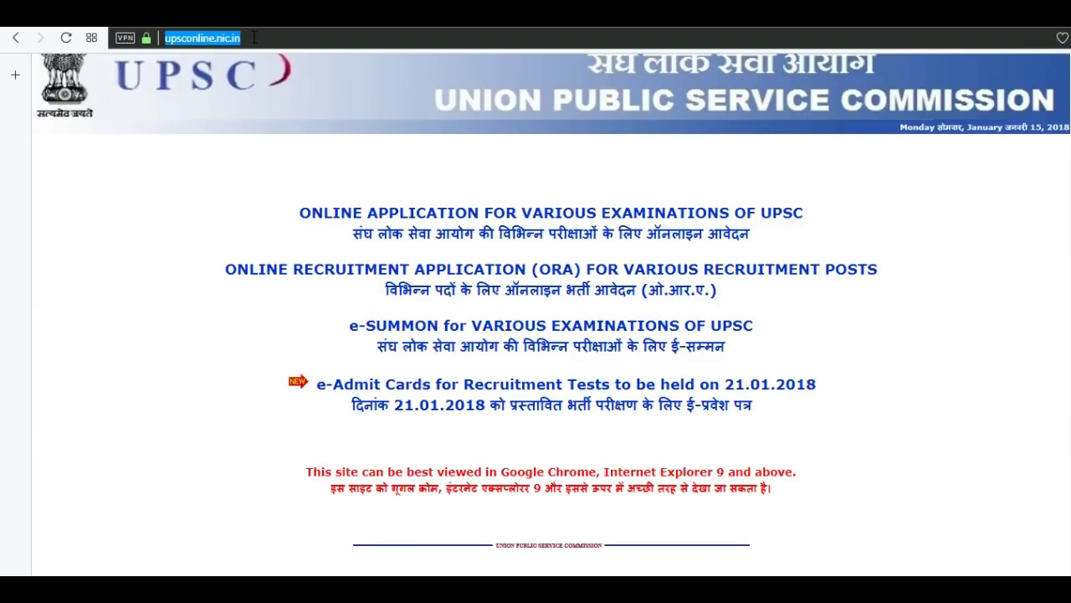
Start NDA & NA (I) 2018 Part I registration from Online Application and accept the instructions
left_click(538, 216)
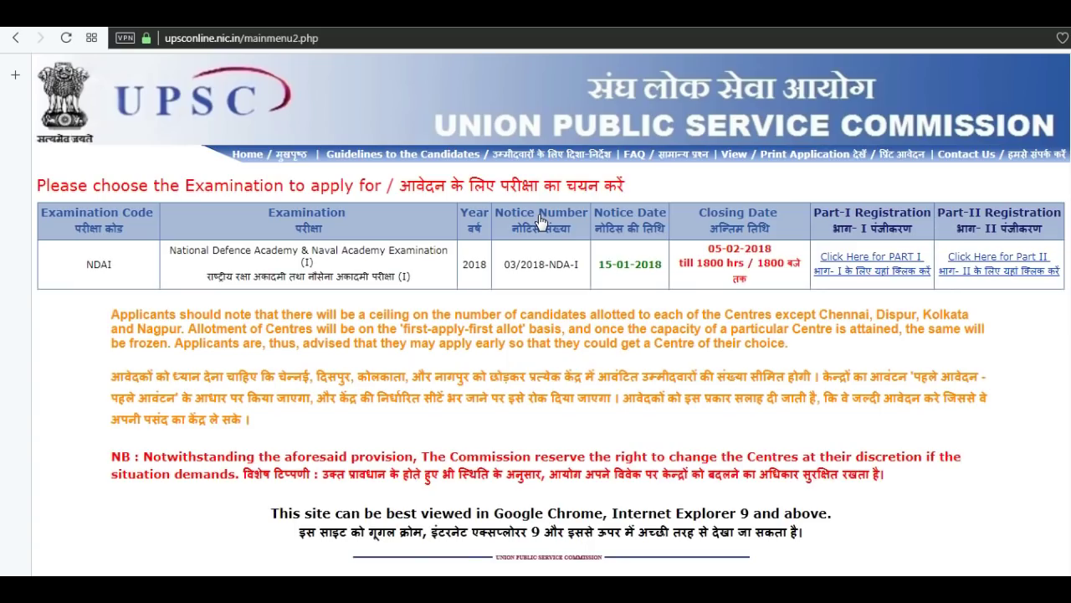
left_click(891, 264)
left_click_drag(251, 258, 854, 254)
scroll(855, 254, "down", 5)
scroll(855, 255, "down", 15)
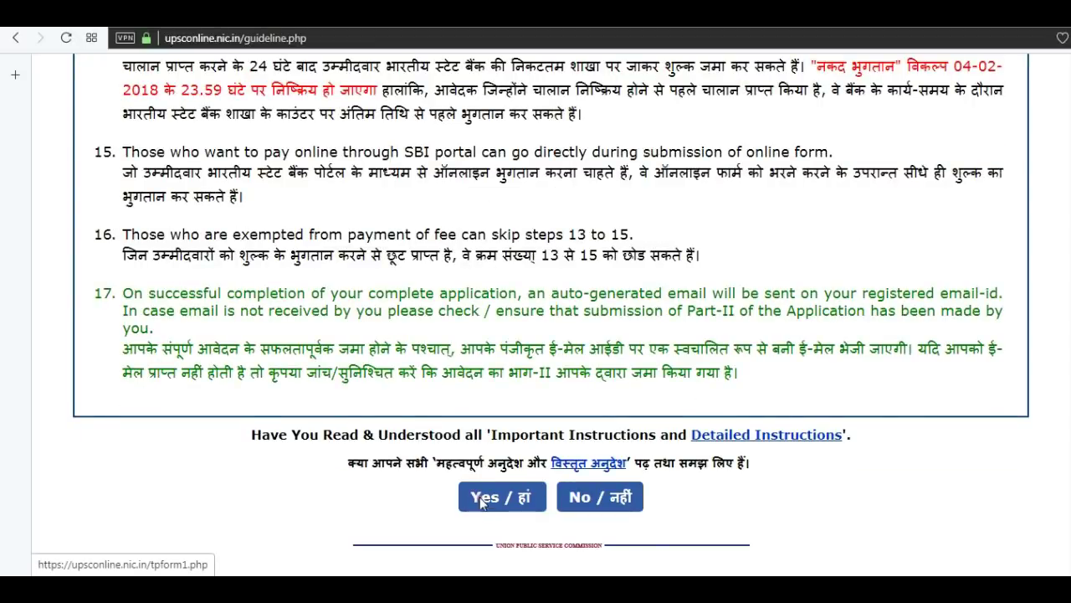
left_click(482, 500)
scroll(311, 384, "down", 2)
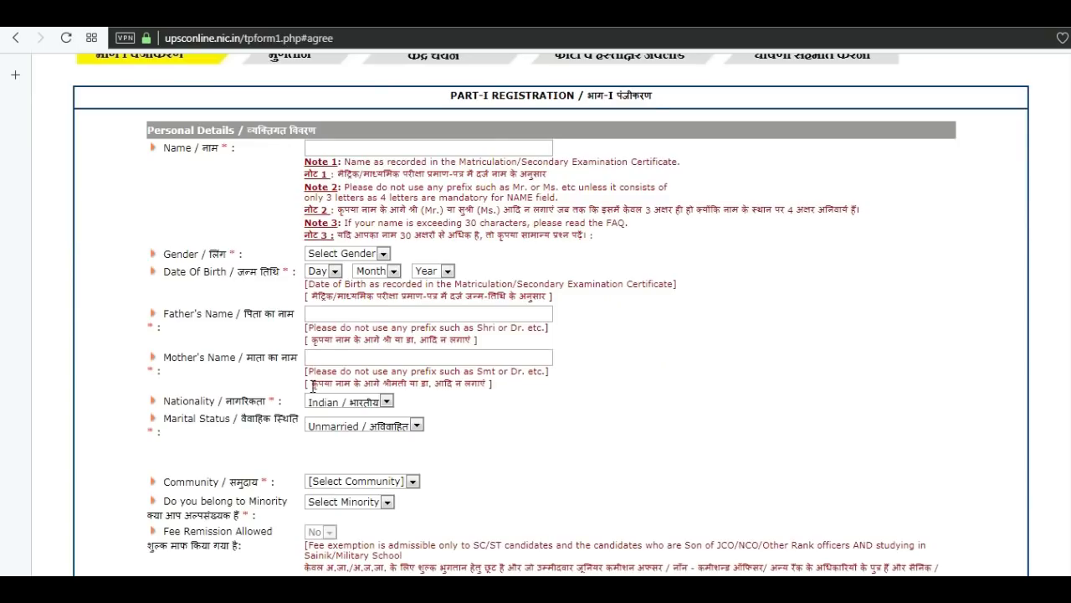
scroll(312, 385, "down", 1)
left_click(311, 68)
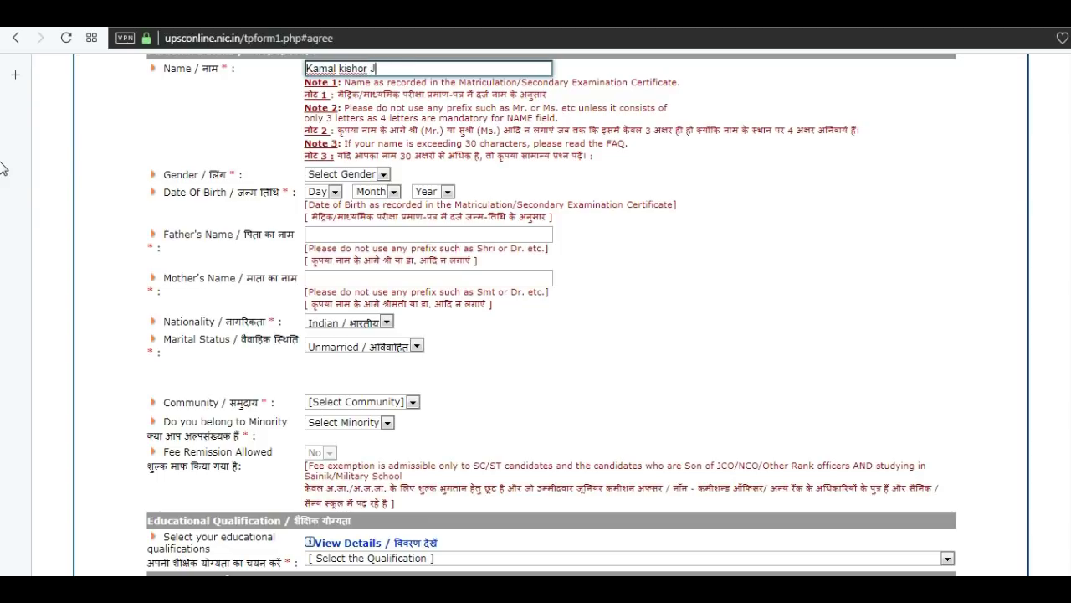
left_click(383, 174)
left_click(326, 201)
left_click(335, 192)
left_click(320, 242)
left_click(393, 192)
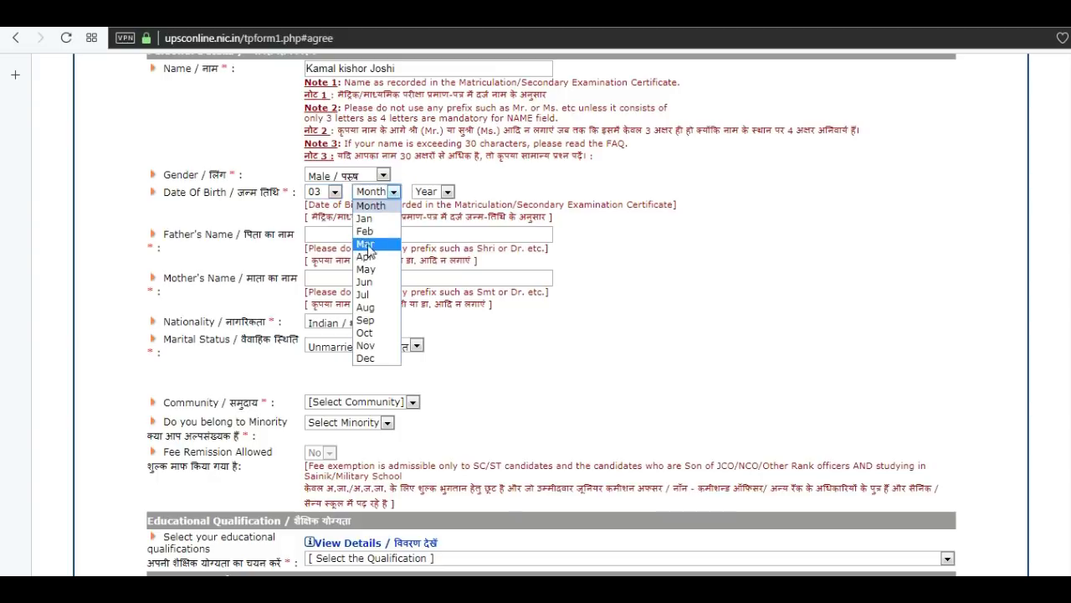
left_click(370, 346)
left_click(448, 192)
left_click(431, 216)
Enter the father's and mother's names, community General and minority No
left_click(335, 233)
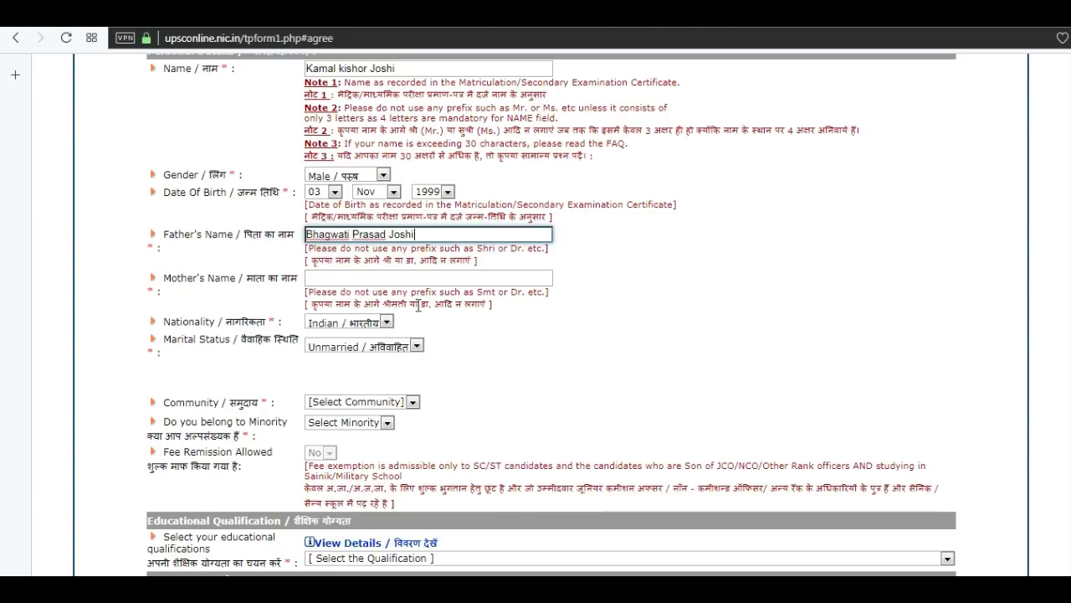
left_click(342, 279)
type("Kusum J")
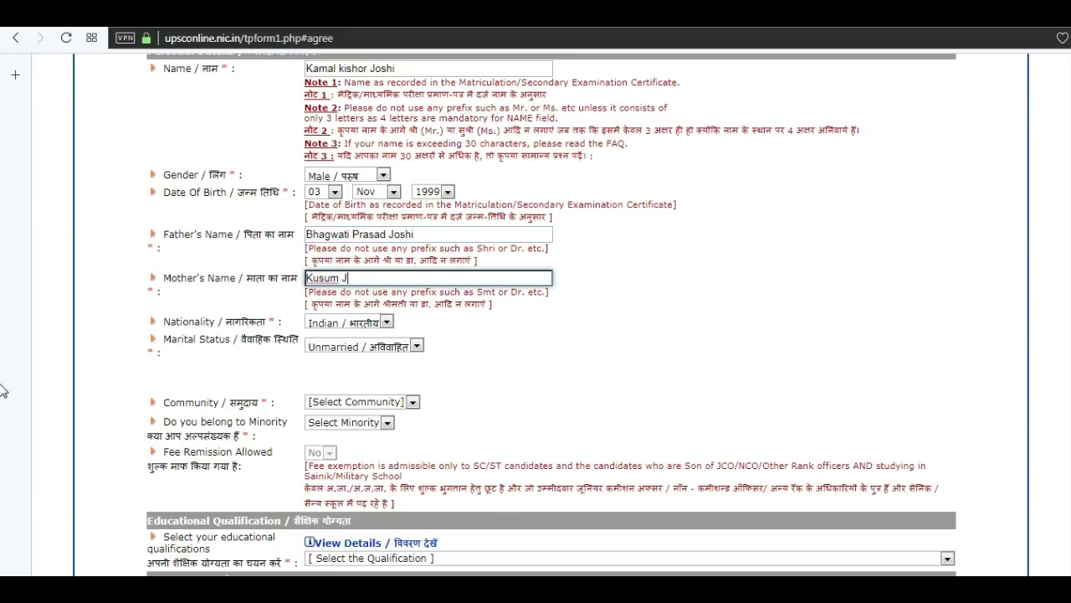
left_click(413, 403)
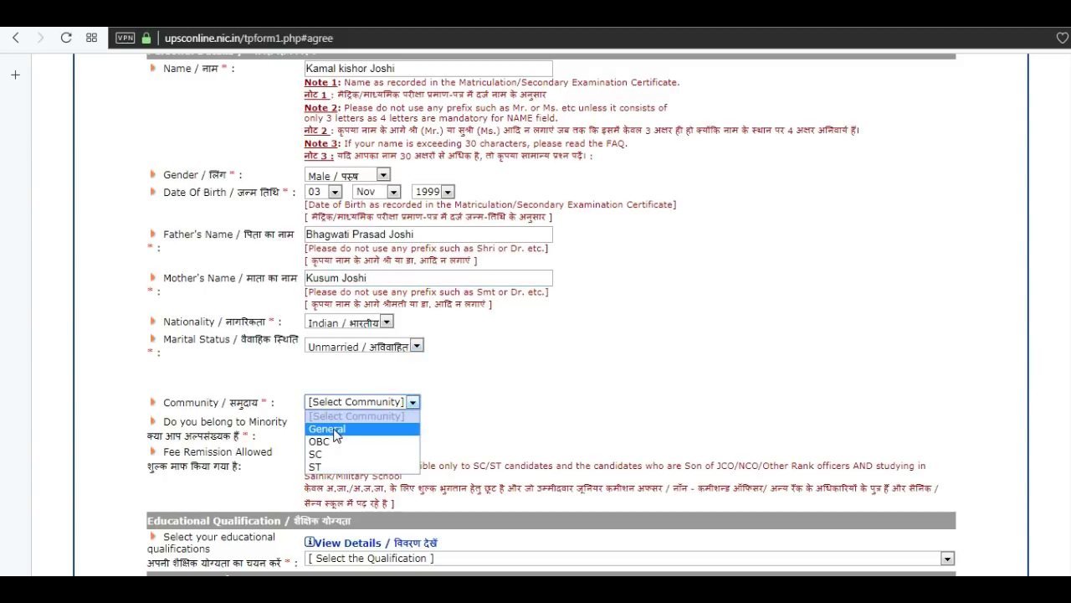
left_click(339, 428)
left_click(386, 424)
left_click(323, 450)
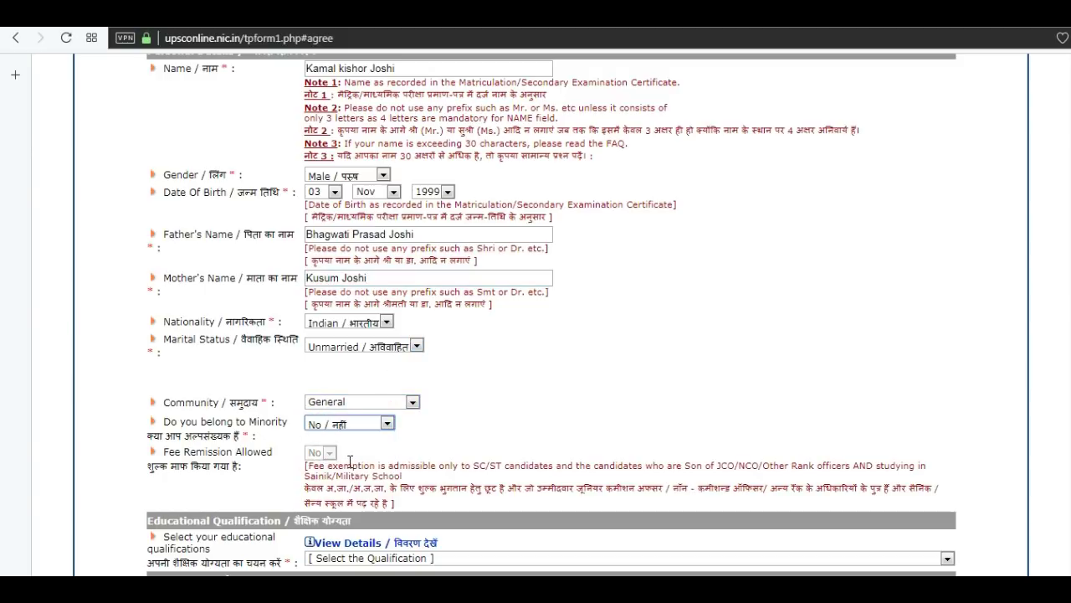
scroll(351, 490, "down", 6)
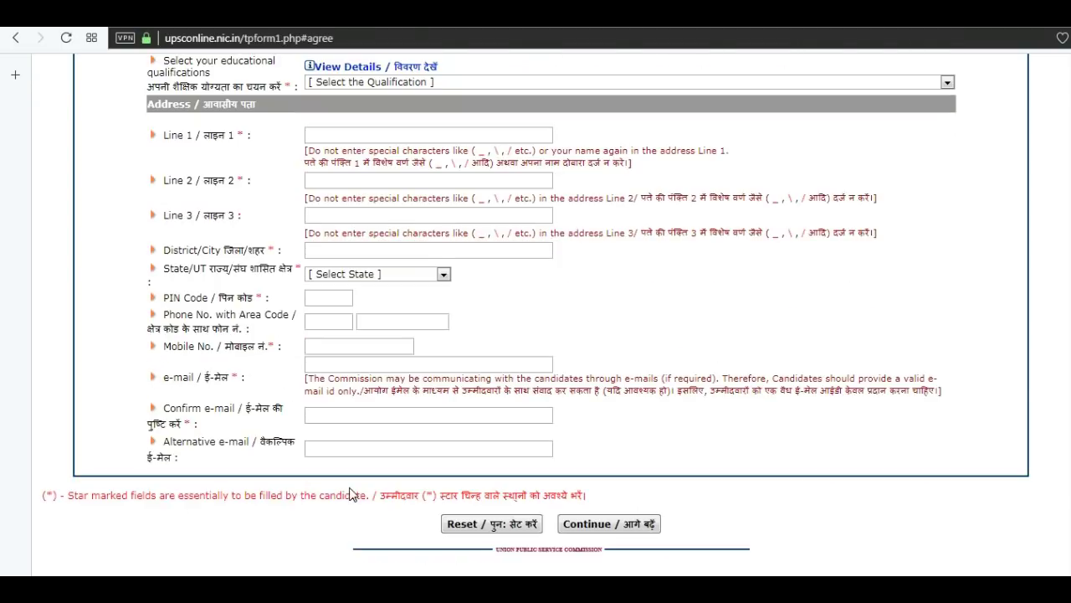
Choose the 'appearing in 12th with Physics and Maths' qualification and enter the address lines and district
left_click(948, 82)
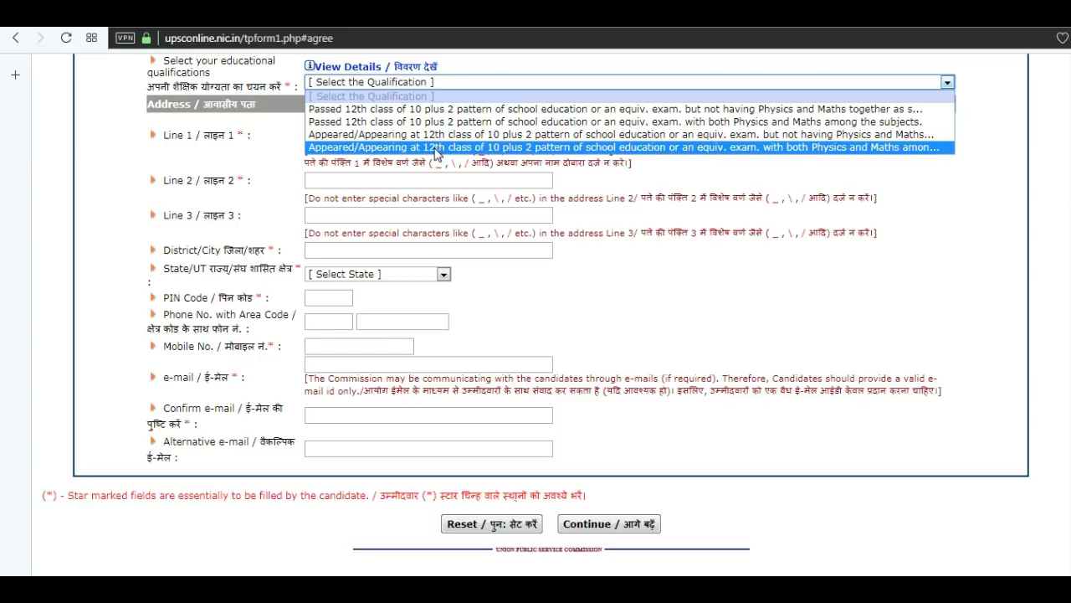
left_click(436, 147)
left_click(317, 134)
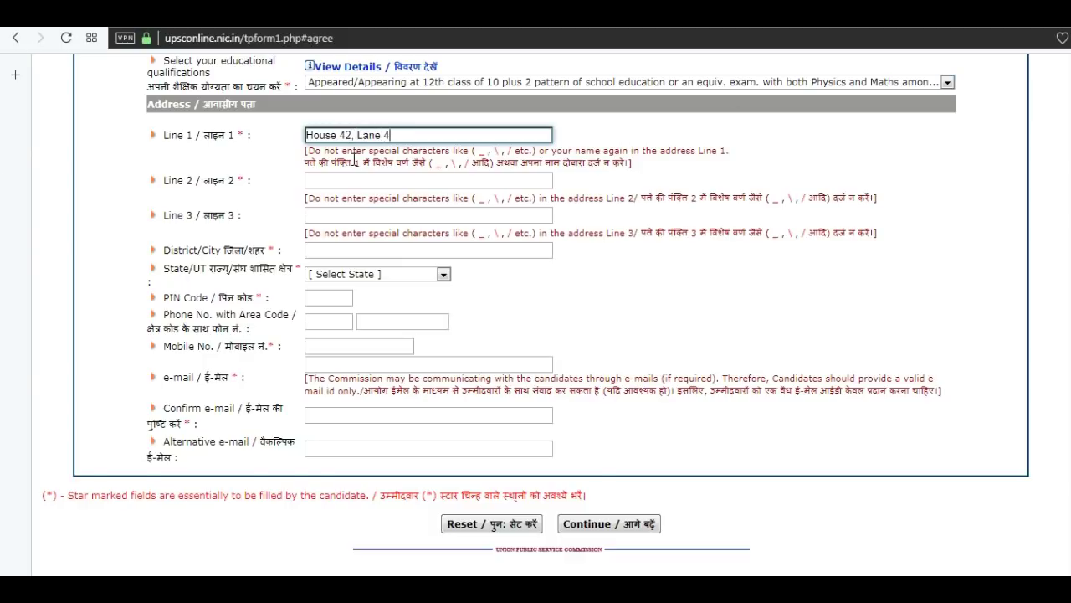
key("Tab")
key("Tab")
type("Pithoragarh")
key("Tab")
type("Pithoragarh")
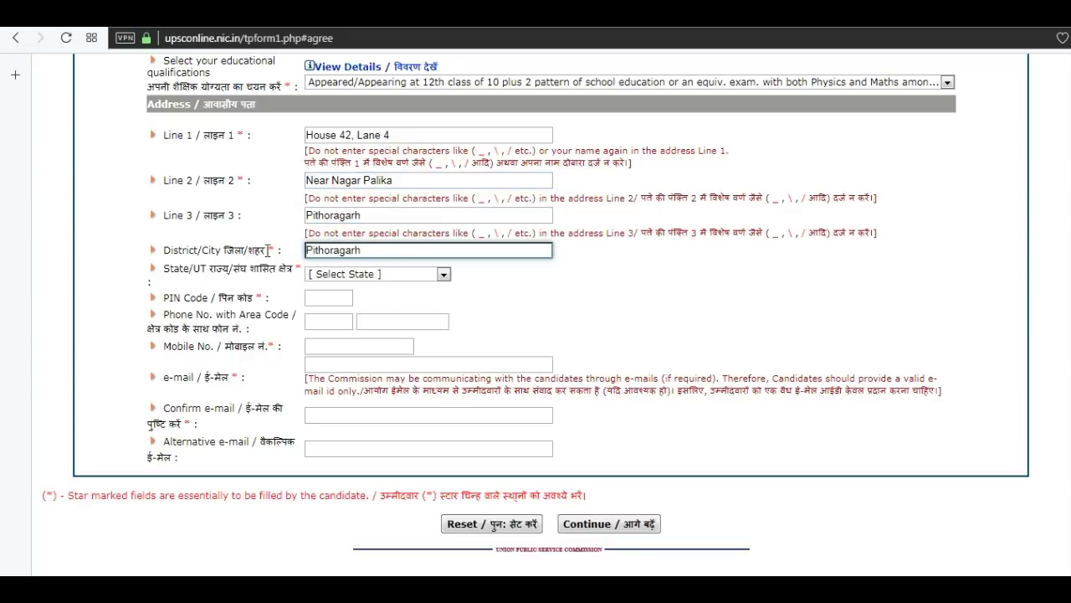
Set the state to Uttrakhand and enter the PIN code
left_click(446, 273)
key("u")
key("u")
key("Tab")
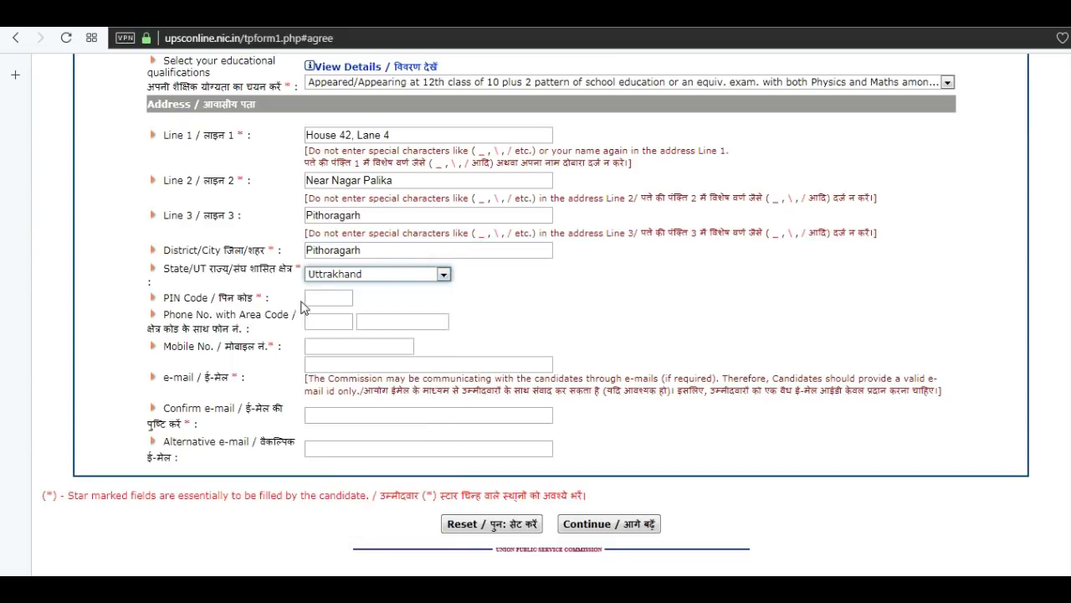
type("262501")
left_click(332, 347)
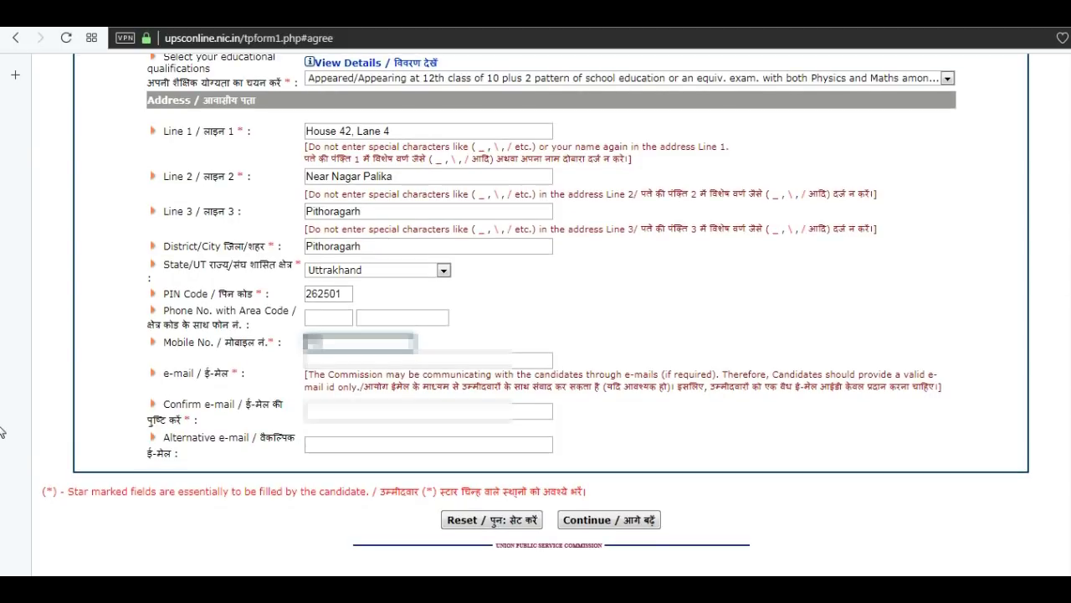
Enter the mobile number, e-mail address, confirmation e-mail and an alternative e-mail
type("98765")
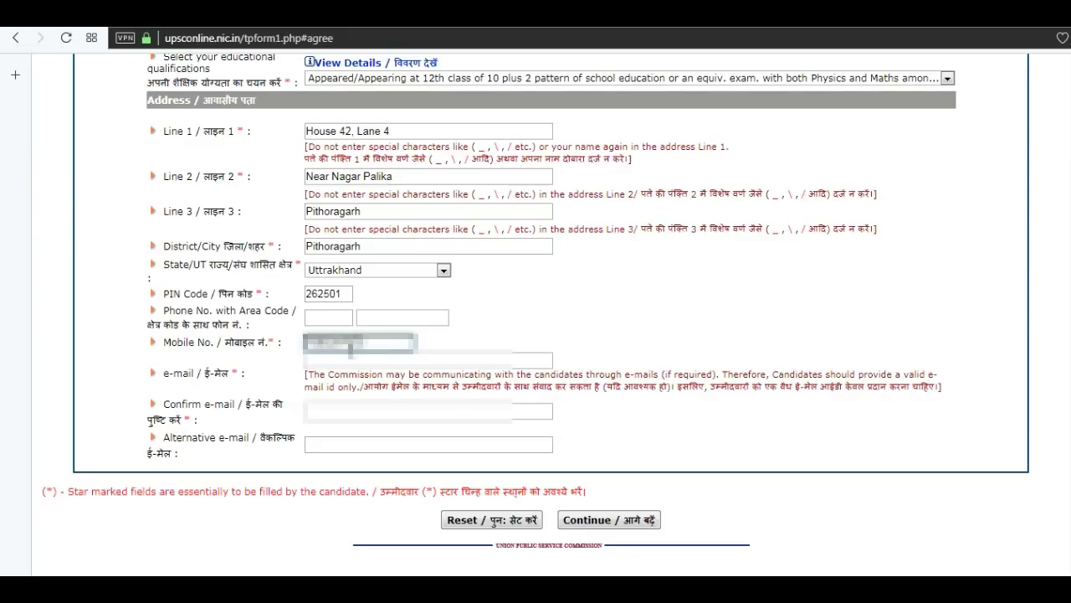
key("Tab")
type("ab")
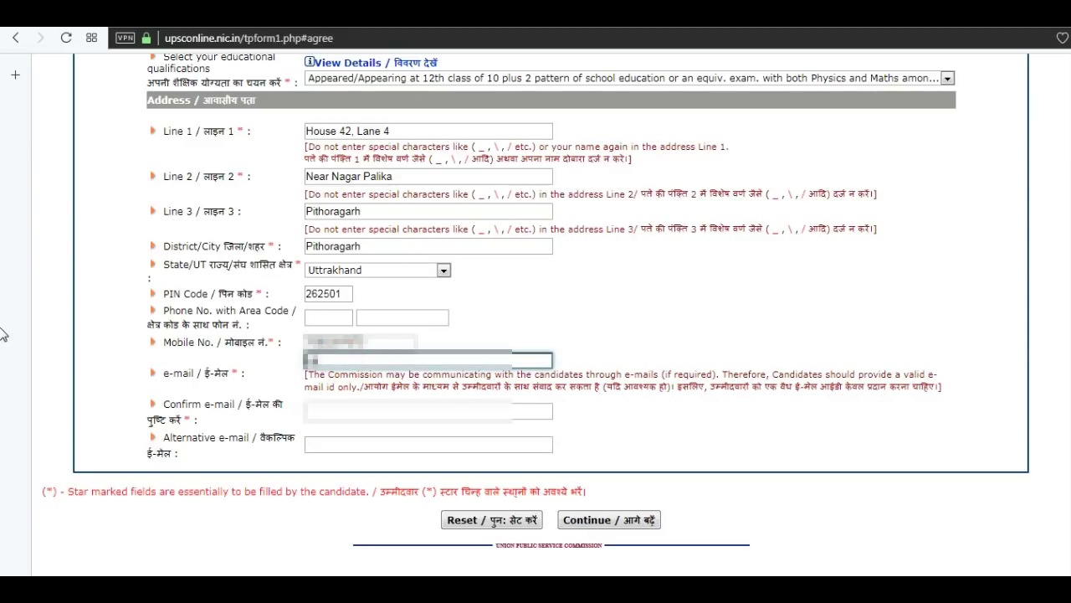
type("cdefghijklmnop")
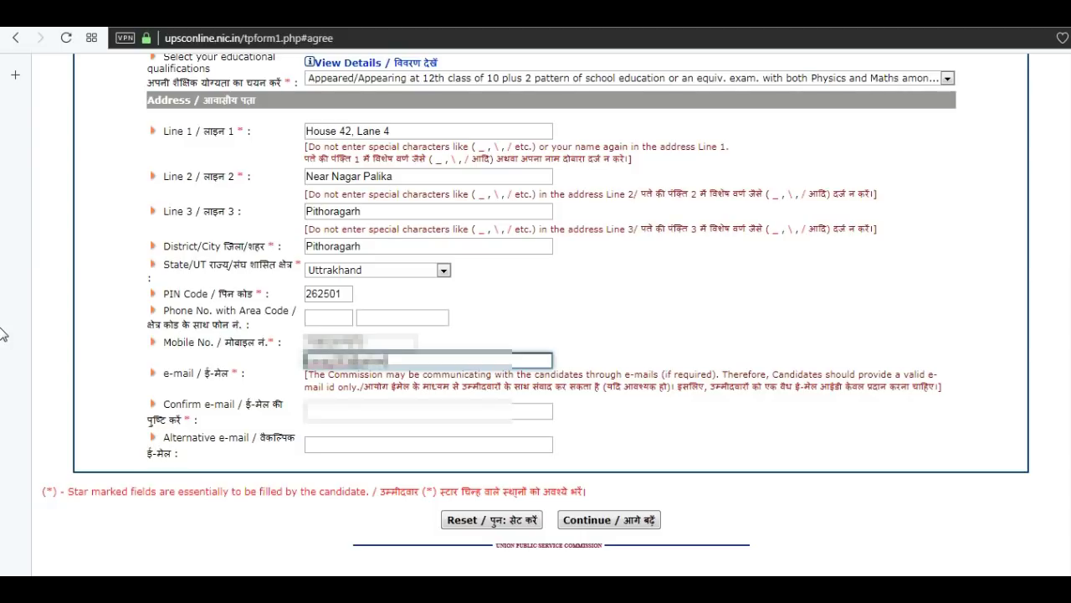
type("qrs")
left_click(324, 412)
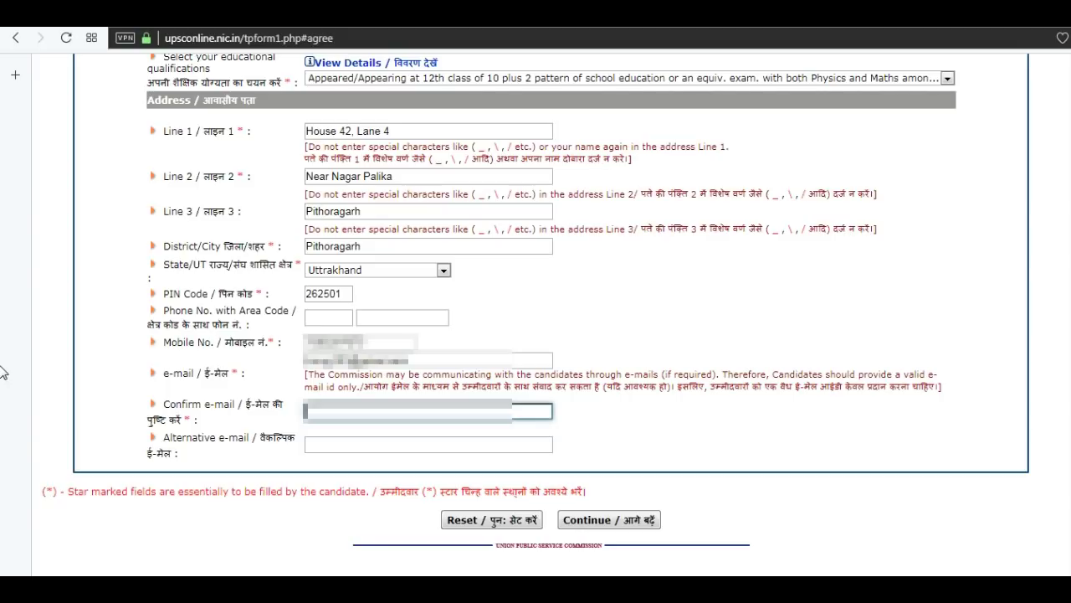
type("abcdefghijklmnopq")
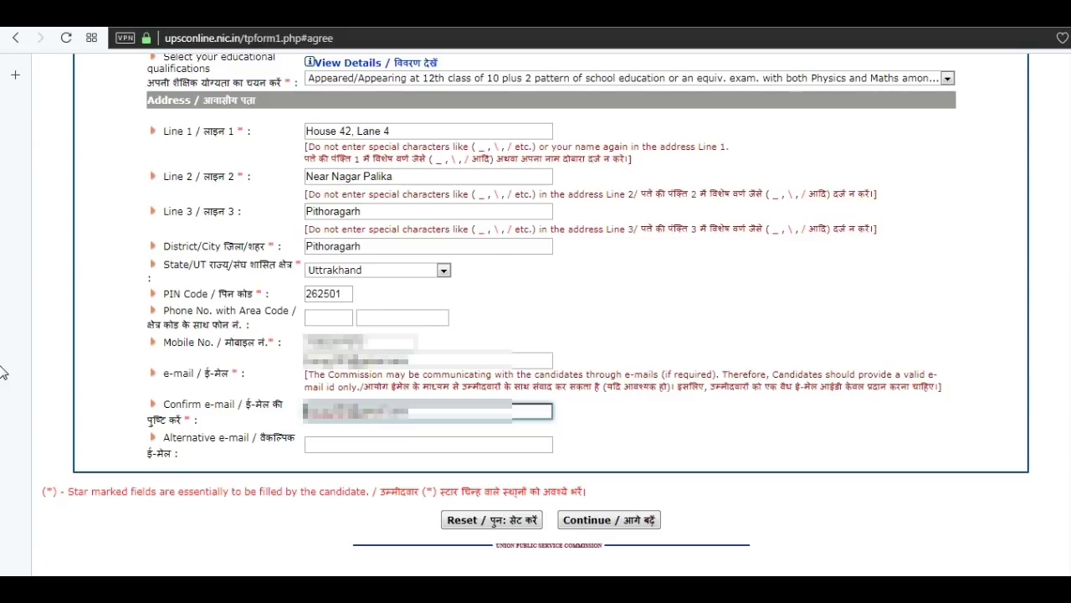
left_click(319, 442)
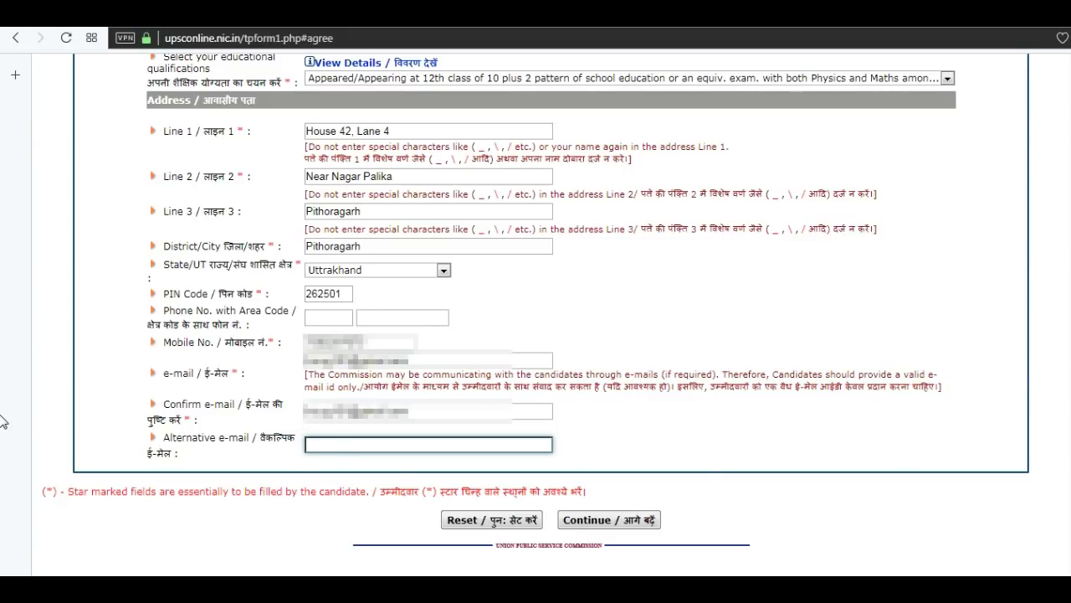
type("abcd")
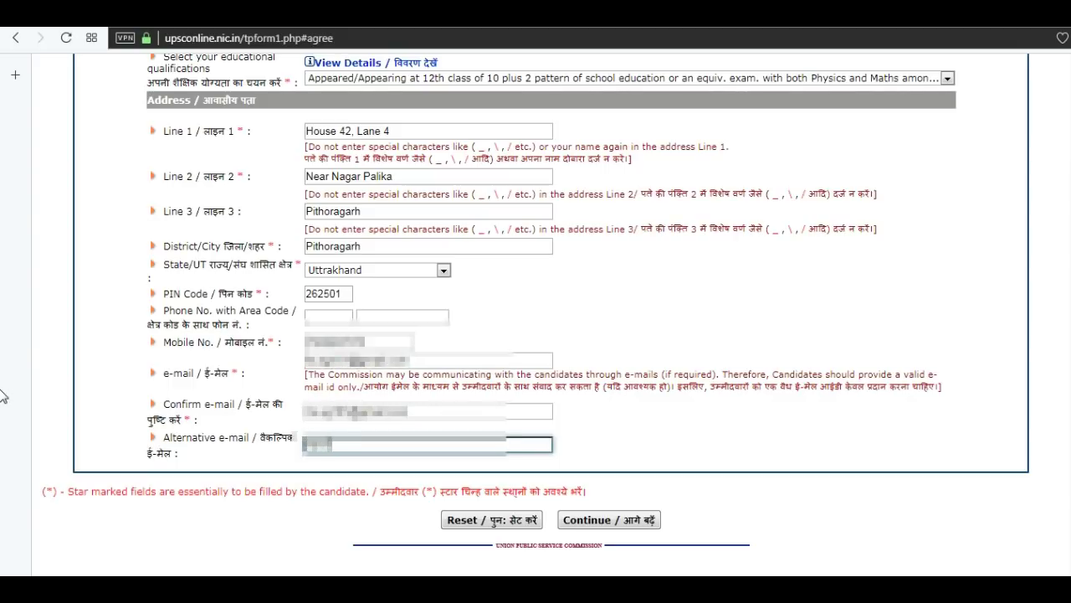
type("efghijklmno")
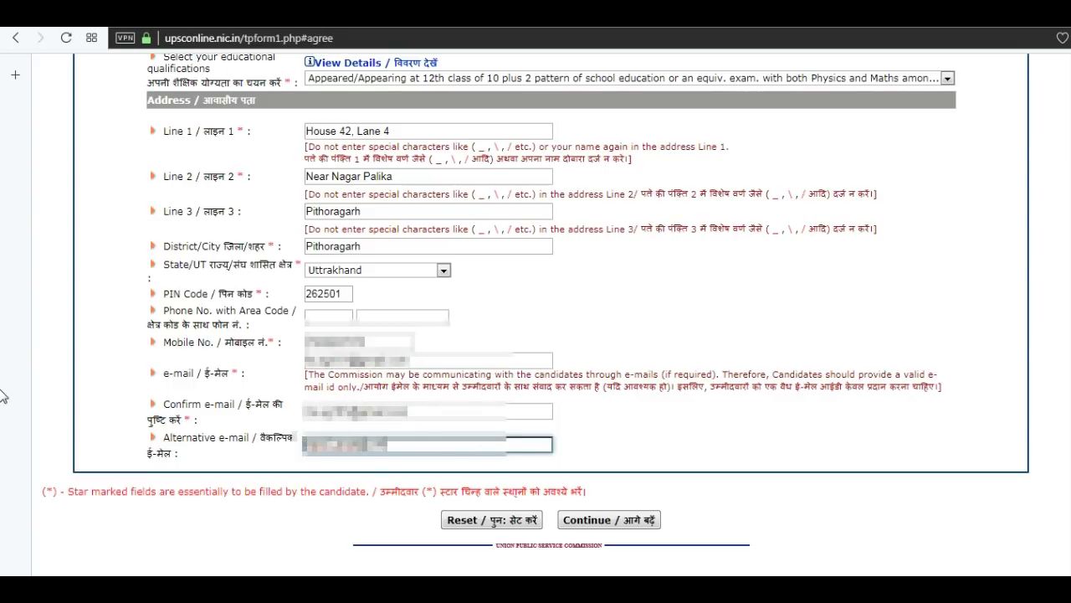
type("pqr")
Submit the contact details and set preferences Navy 3, Air Force 1, Naval Academy 4
left_click(609, 520)
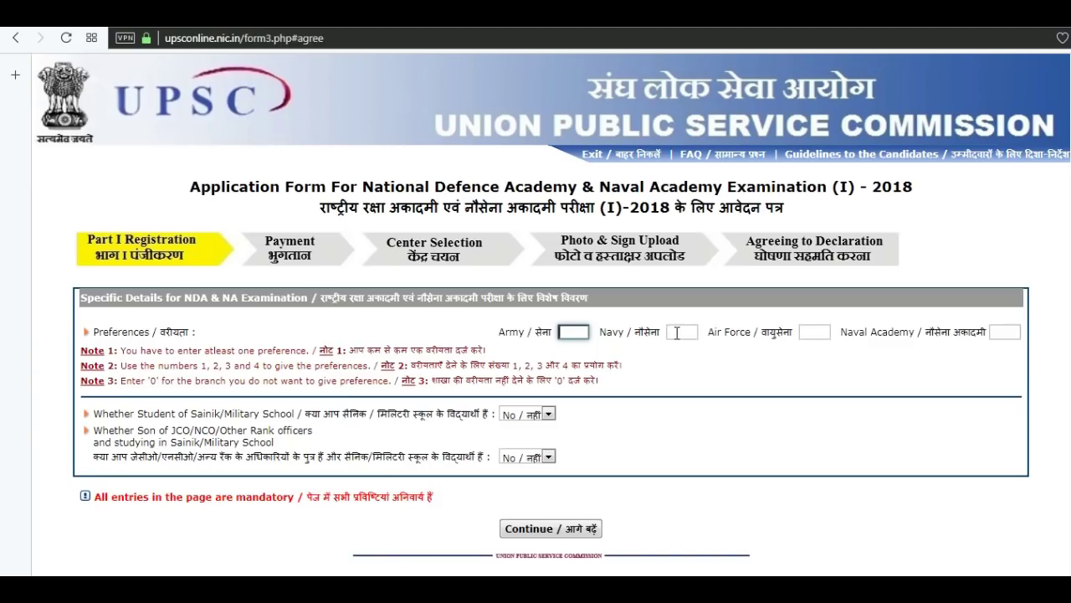
left_click(683, 333)
type("3")
left_click(818, 332)
type("1")
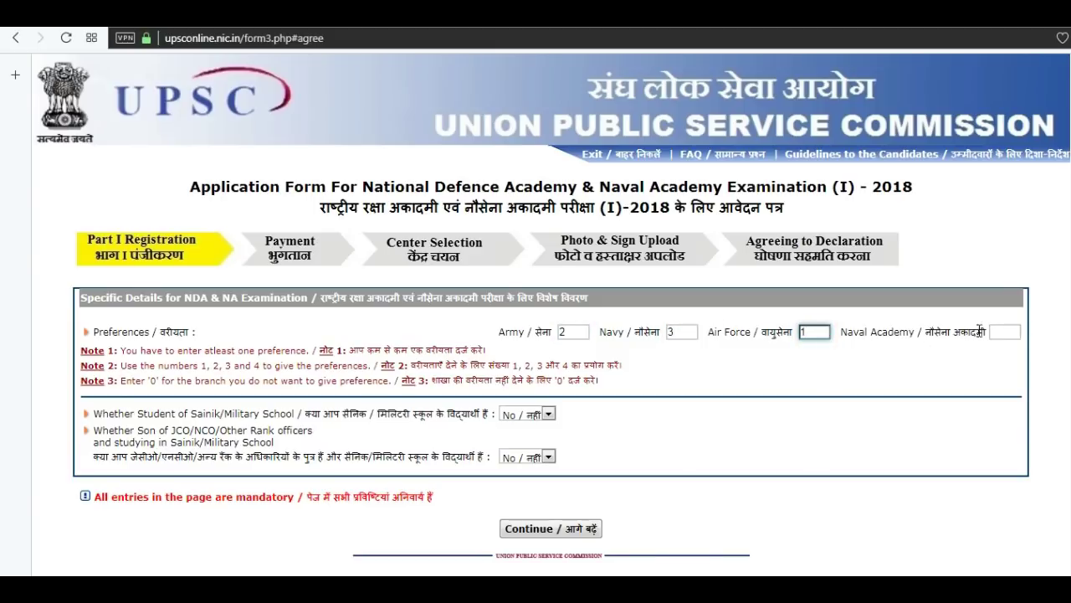
left_click(998, 333)
type("4")
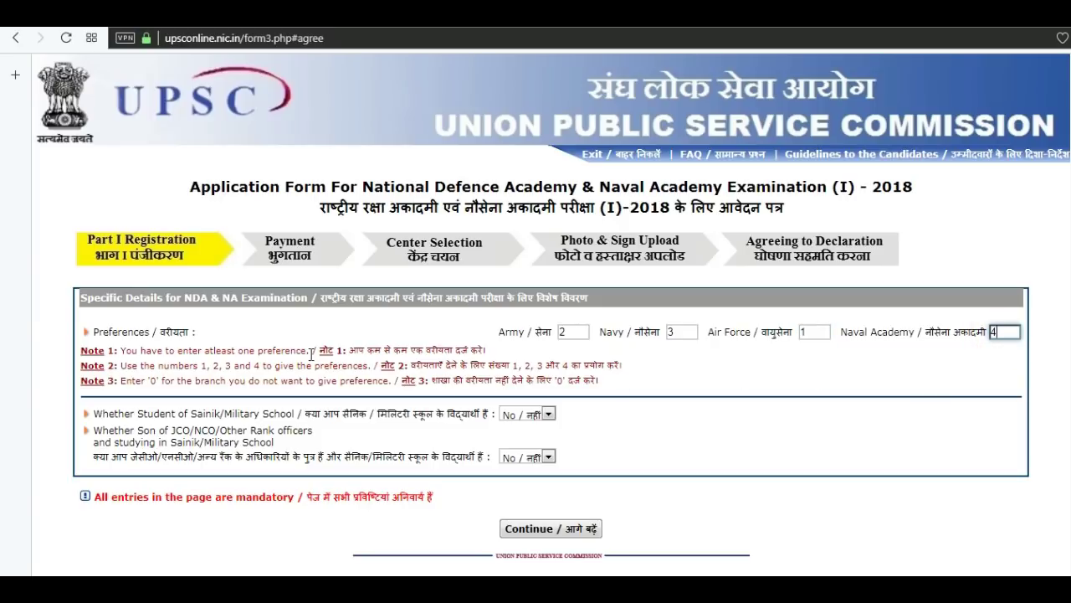
Keep No for the Sainik School student and JCO/NCO son questions
left_click(548, 414)
left_click(513, 444)
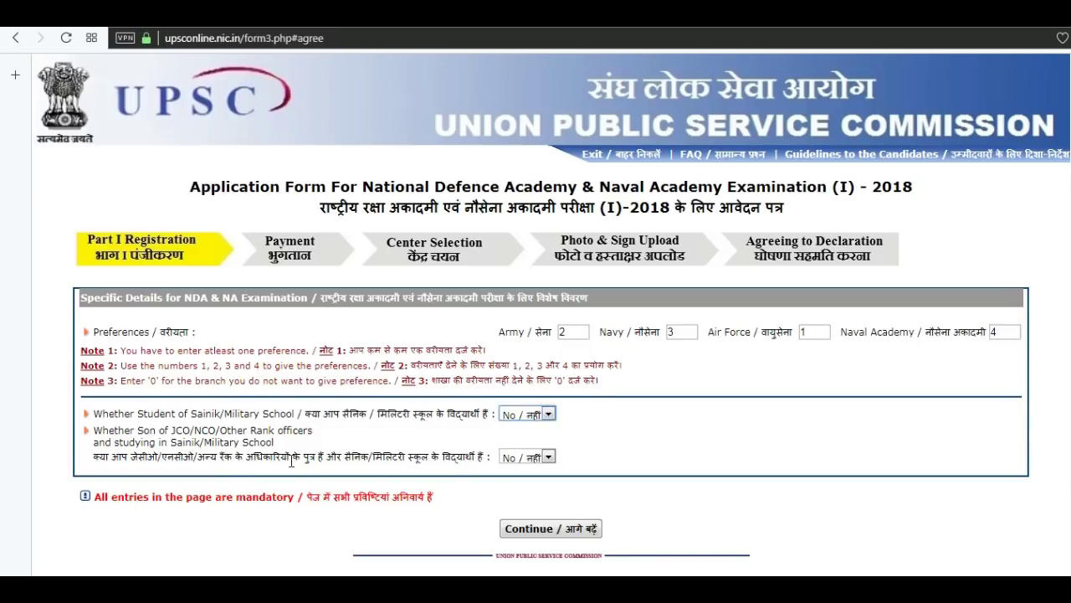
left_click(550, 458)
left_click(521, 473)
Submit the preferences, enter the verification captcha and agree to the Part-I details
left_click(545, 529)
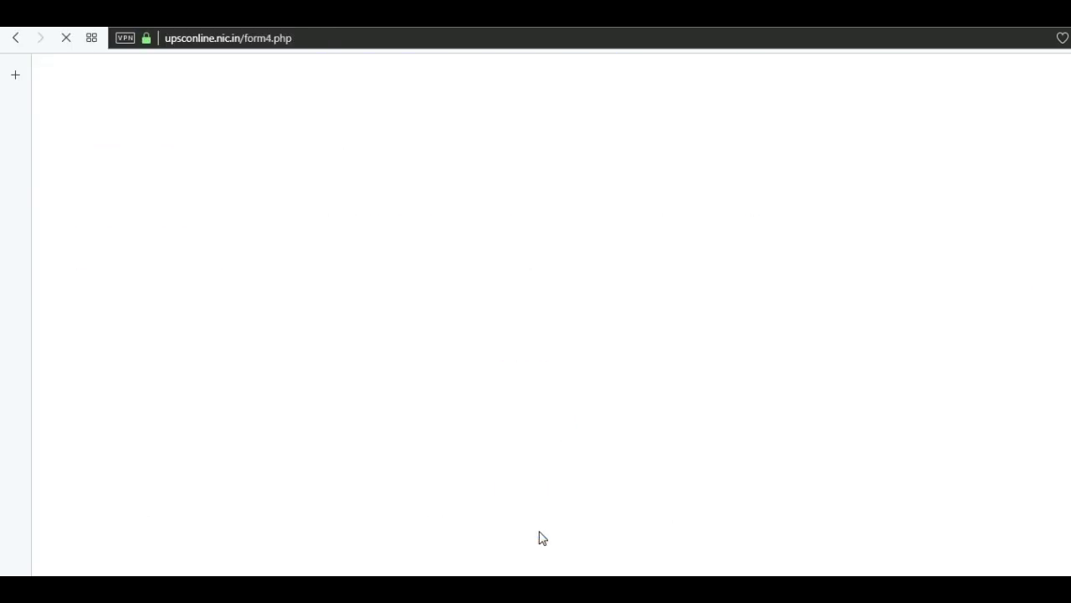
key("End")
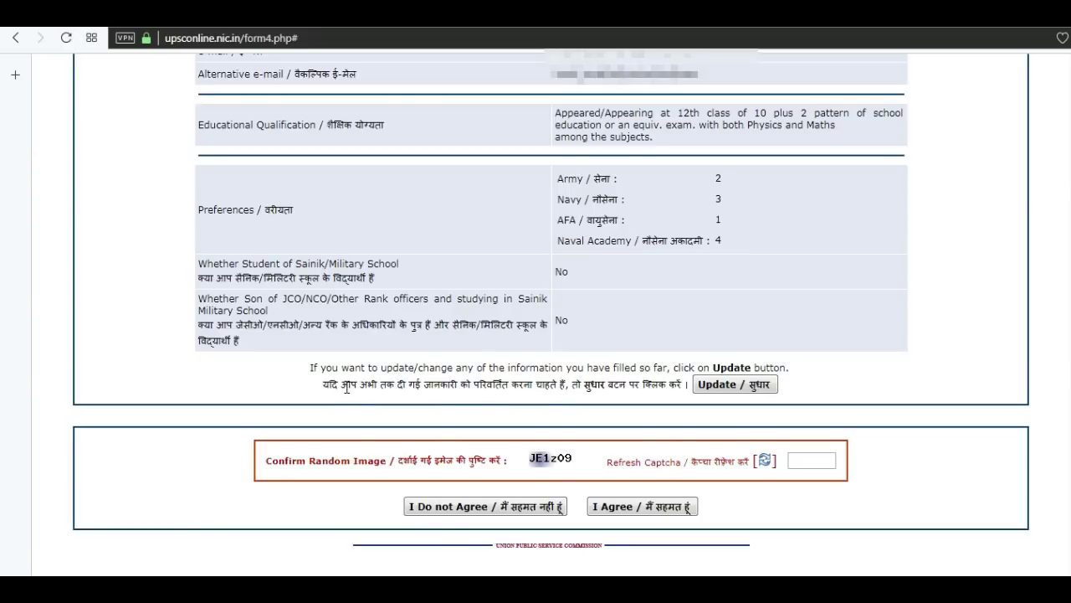
left_click_drag(311, 367, 793, 365)
left_click(791, 363)
left_click(802, 460)
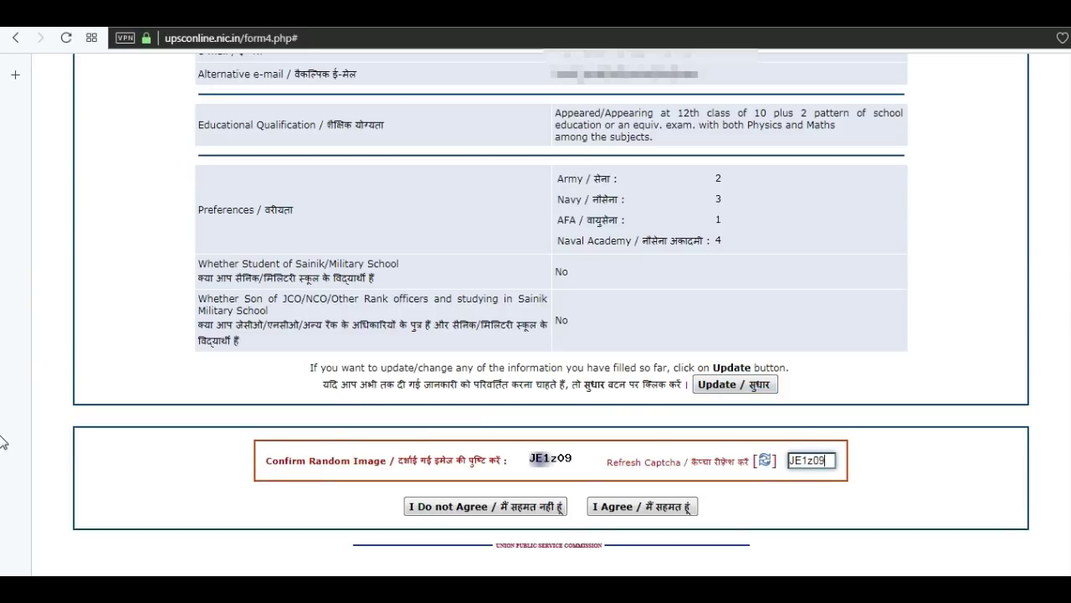
left_click(650, 510)
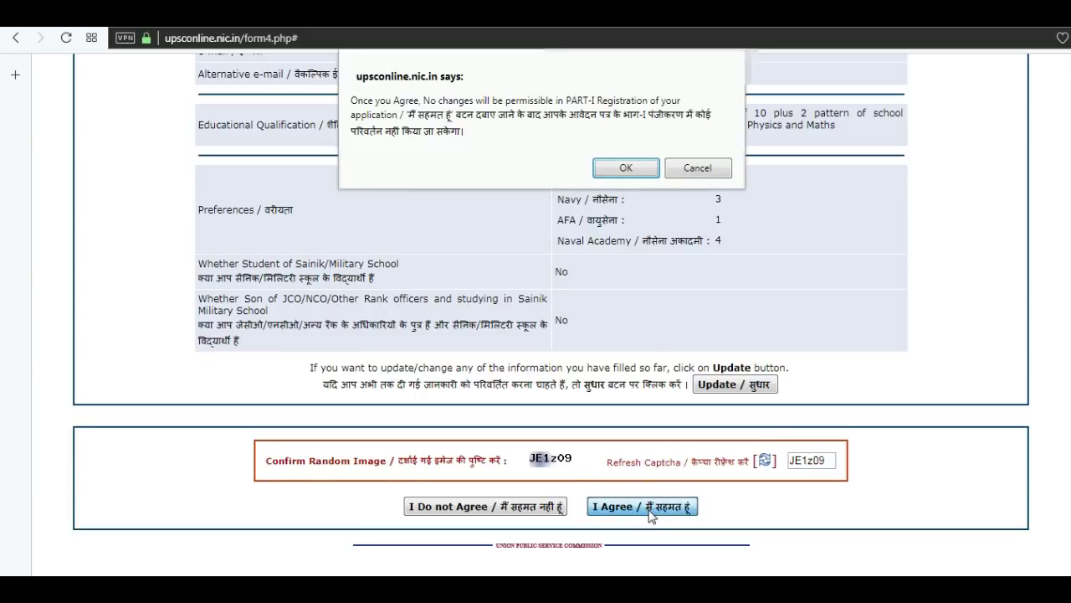
Confirm the Part-I lock warning and proceed from the completion page to Part-II registration
left_click(627, 168)
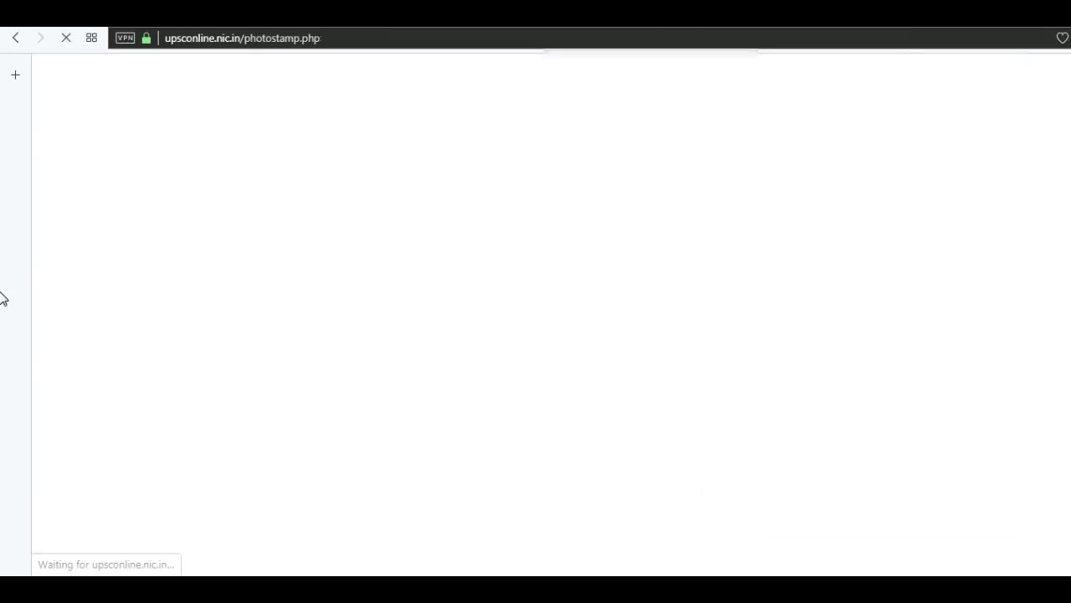
left_click_drag(265, 482, 405, 509)
left_click(405, 509)
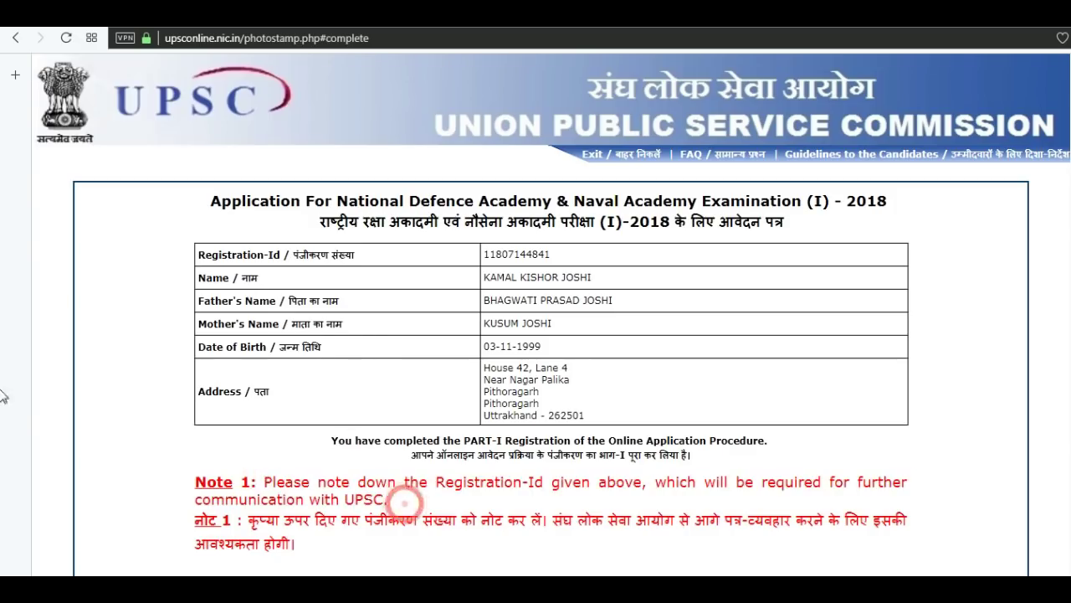
scroll(1, 368, "down", 3)
scroll(1, 406, "down", 2)
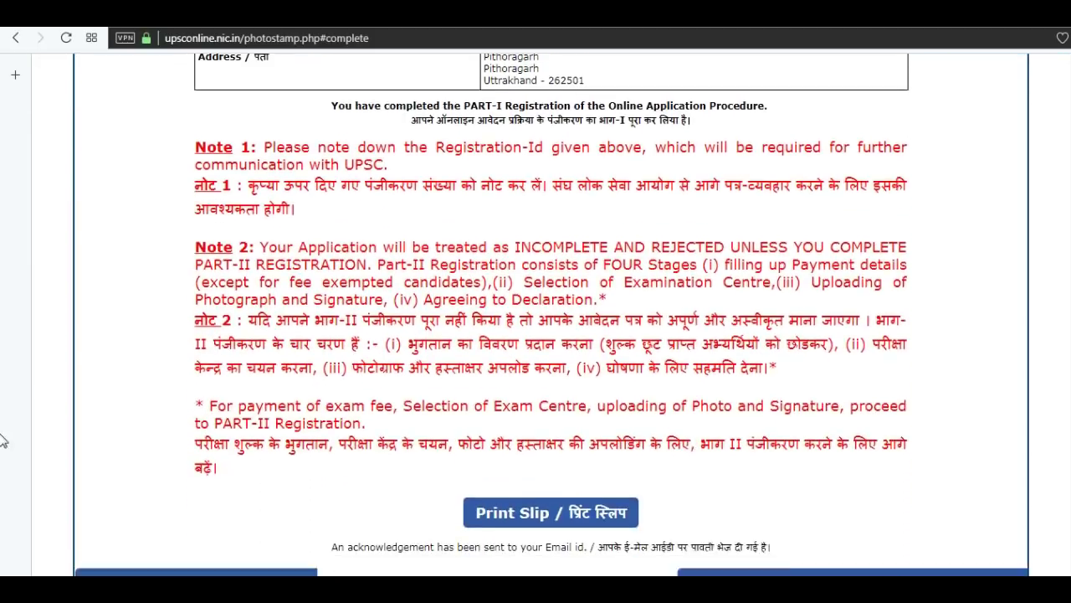
scroll(2, 489, "down", 1)
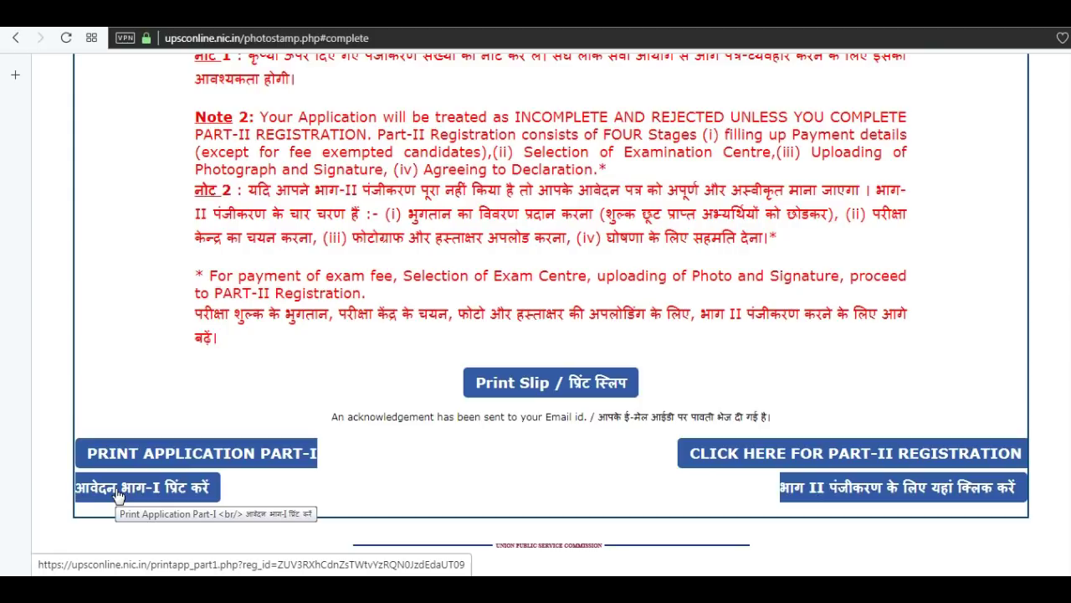
left_click(862, 466)
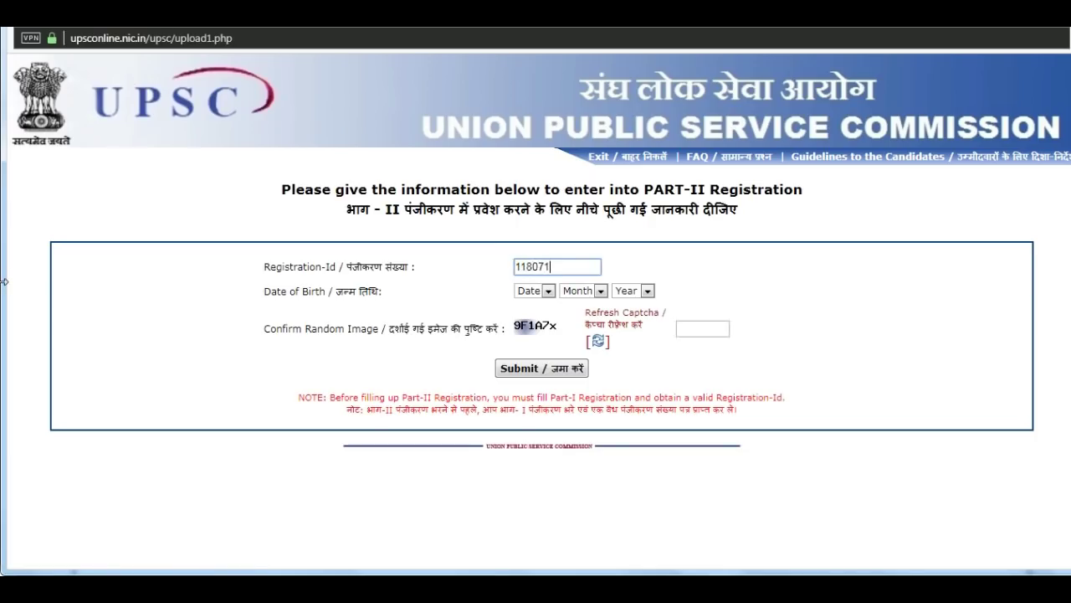
left_click(548, 291)
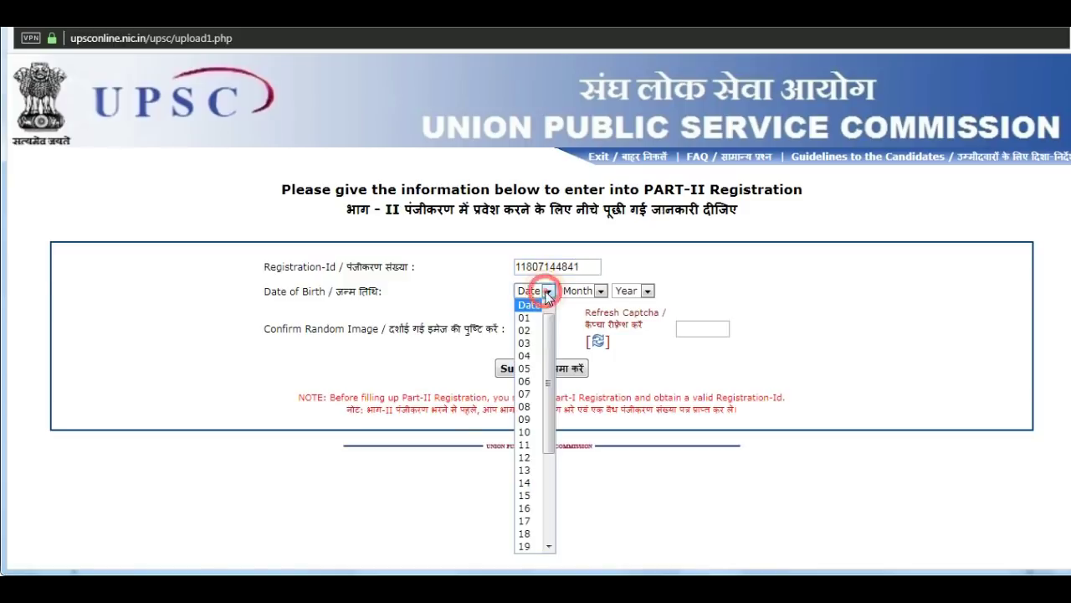
left_click(527, 350)
left_click(600, 292)
left_click(569, 447)
left_click(647, 290)
left_click_drag(650, 330, 652, 457)
left_click(627, 411)
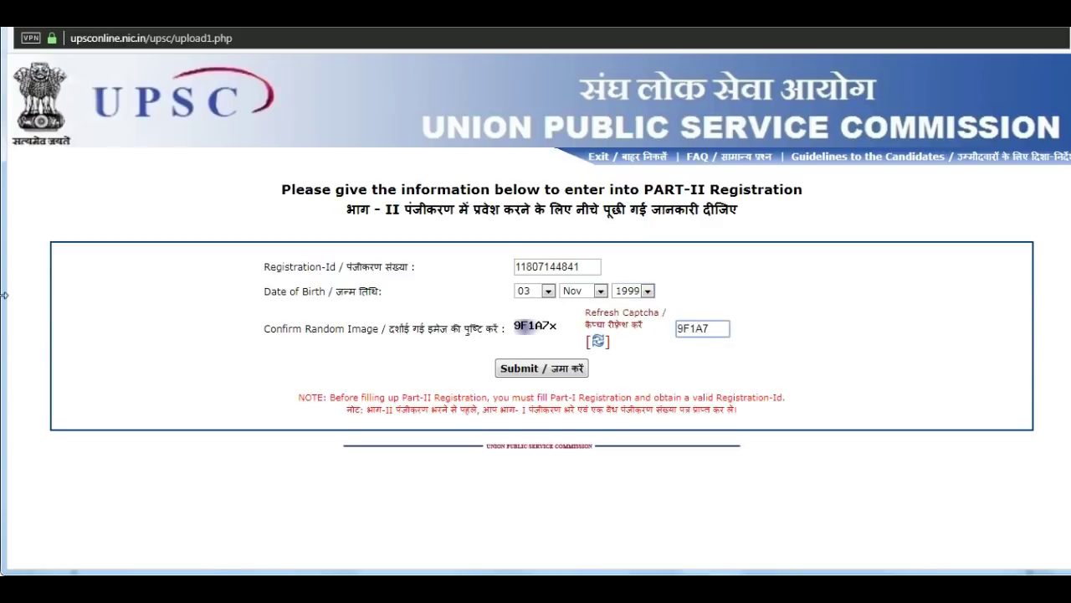
left_click(542, 368)
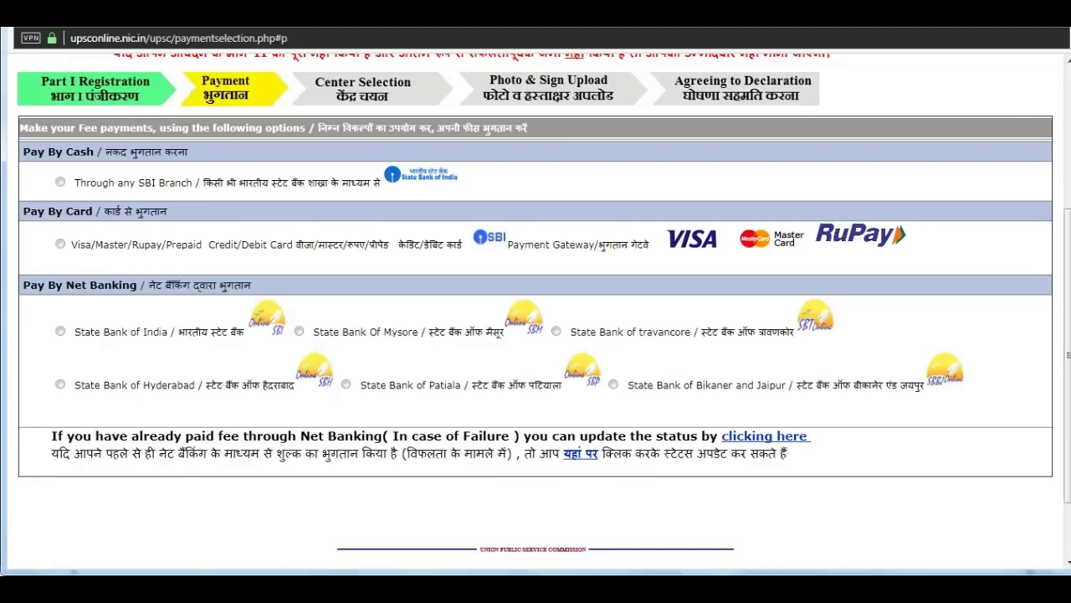
Pay by Visa/Master/Rupay card and continue to the SBI payment gateway
left_click(60, 245)
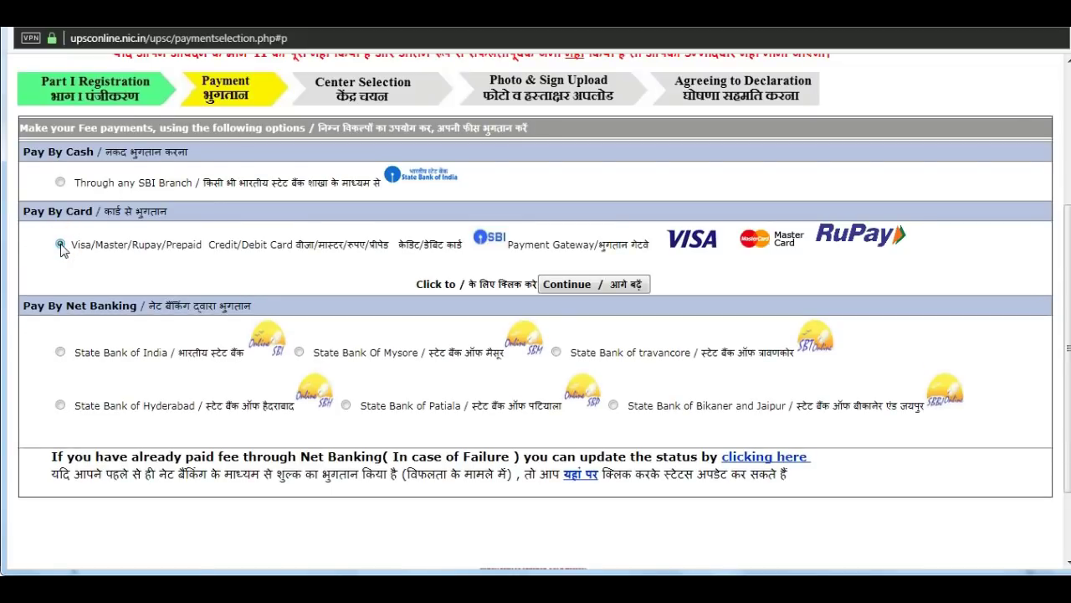
left_click(581, 288)
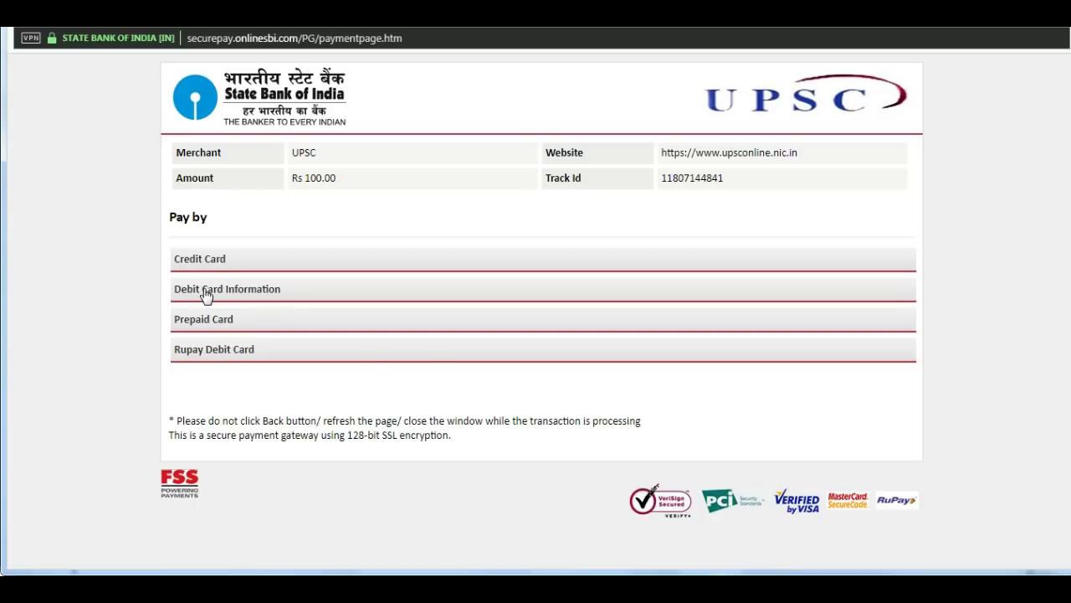
Enter the debit card number, expiry 08/2033 and the cardholder's name
left_click(206, 295)
left_click(360, 294)
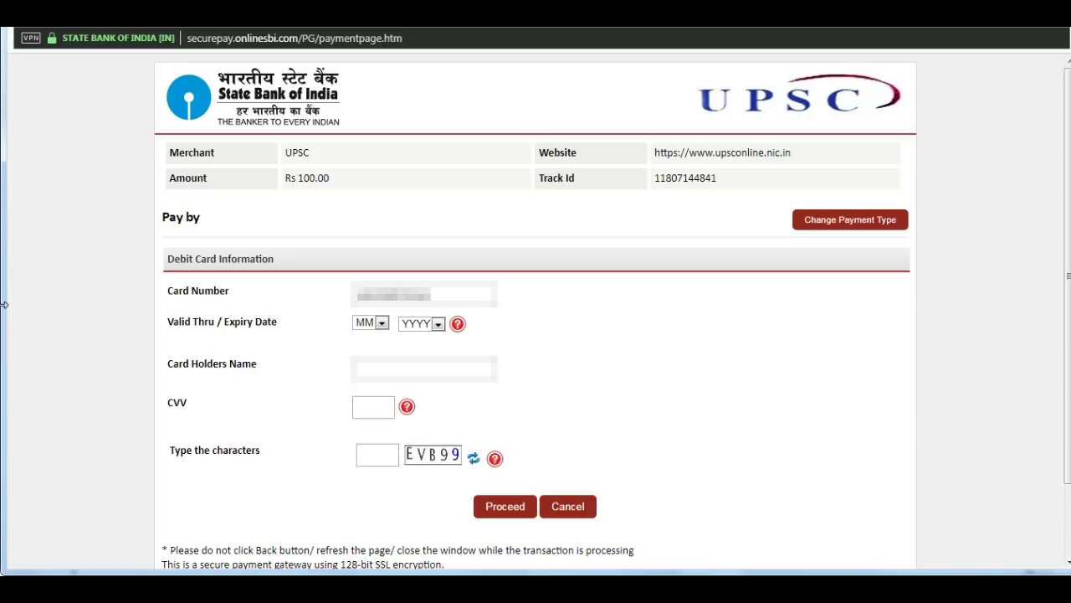
left_click(382, 322)
left_click(361, 441)
left_click(438, 324)
left_click(417, 269)
left_click(368, 368)
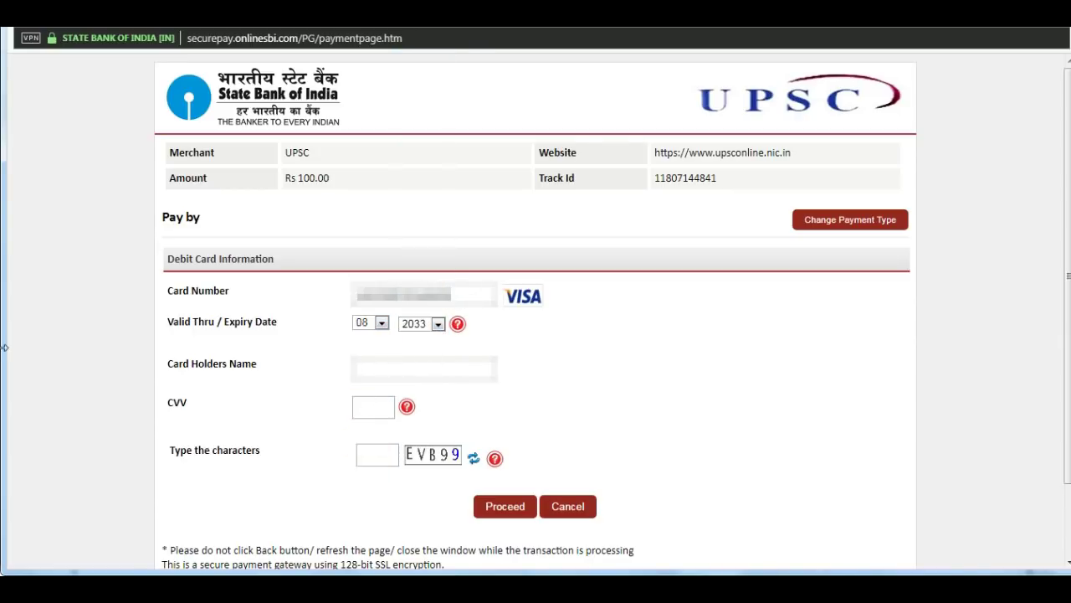
type("XXXXXXXXXXXX")
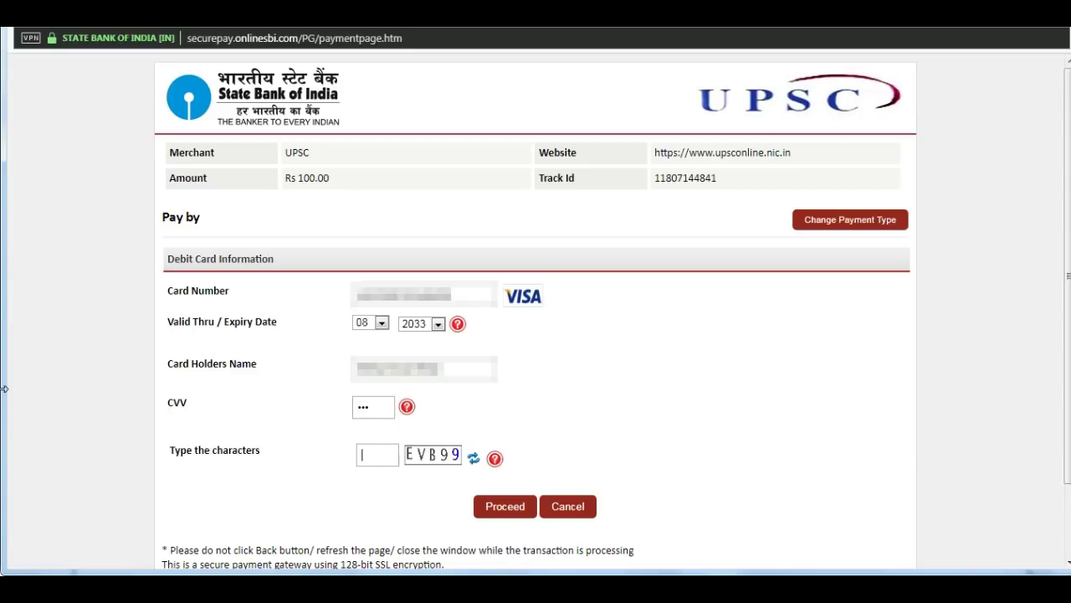
type("EVB99")
Submit the card details and confirm the payment with the one-time code
left_click(504, 507)
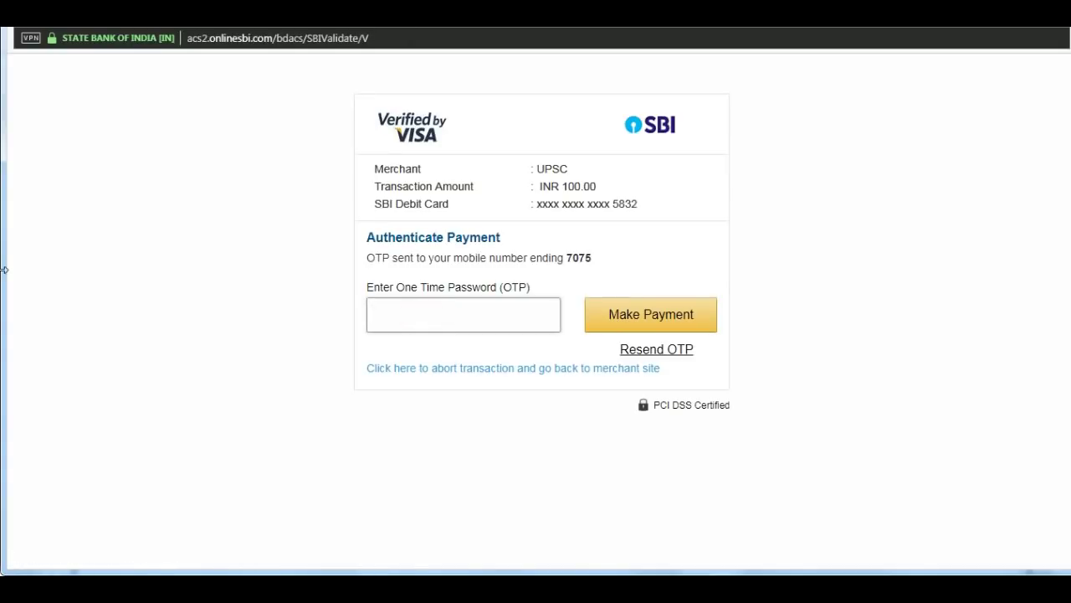
left_click(651, 315)
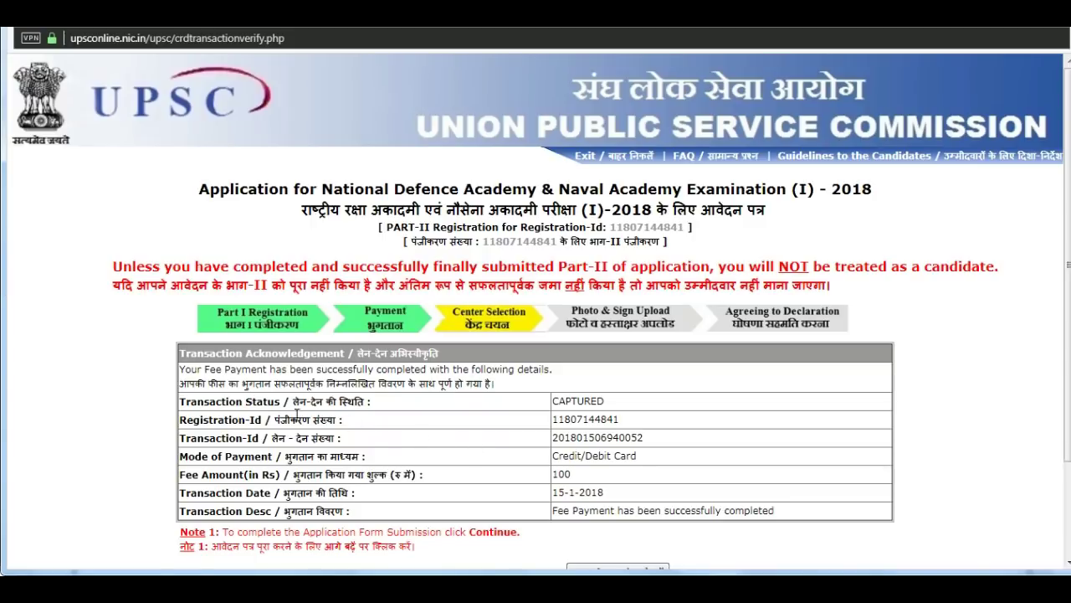
Continue from the Transaction Acknowledgement to the Examination Centre Selection page
scroll(5, 286, "down", 3)
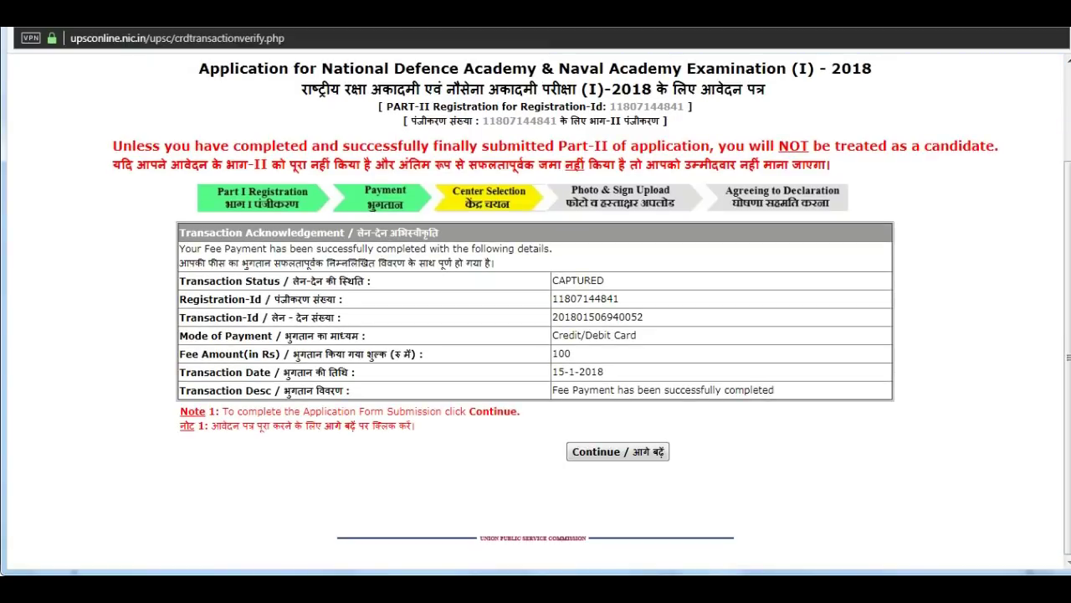
left_click(616, 452)
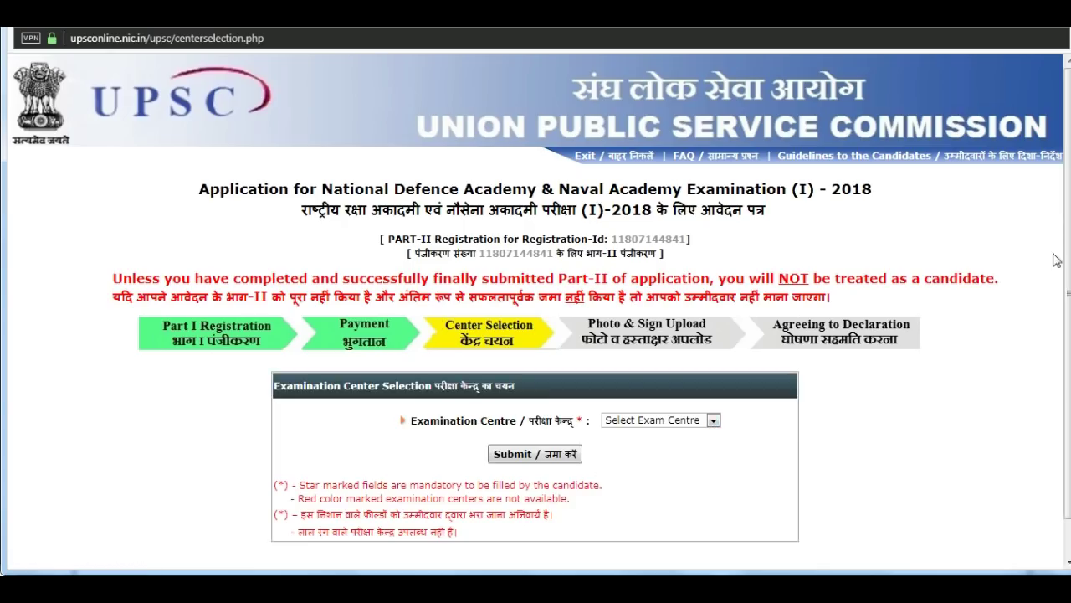
Select Dehradun from the Examination Centre dropdown and submit it
mouse_move(1068, 260)
left_mouse_down()
mouse_move(1068, 303)
mouse_move(1068, 281)
left_mouse_up()
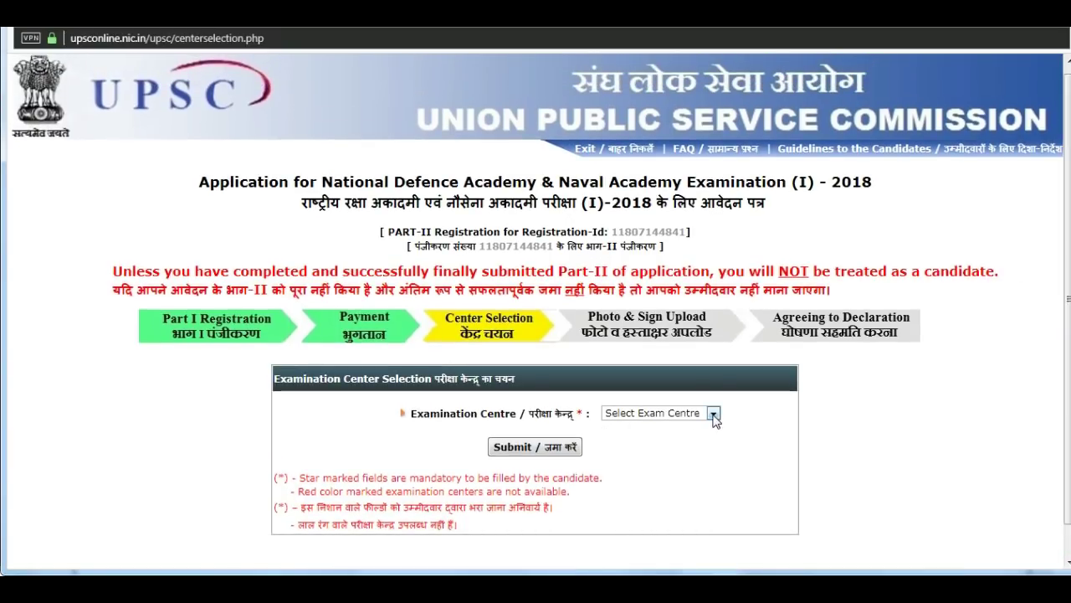
left_click(714, 419)
left_click(652, 297)
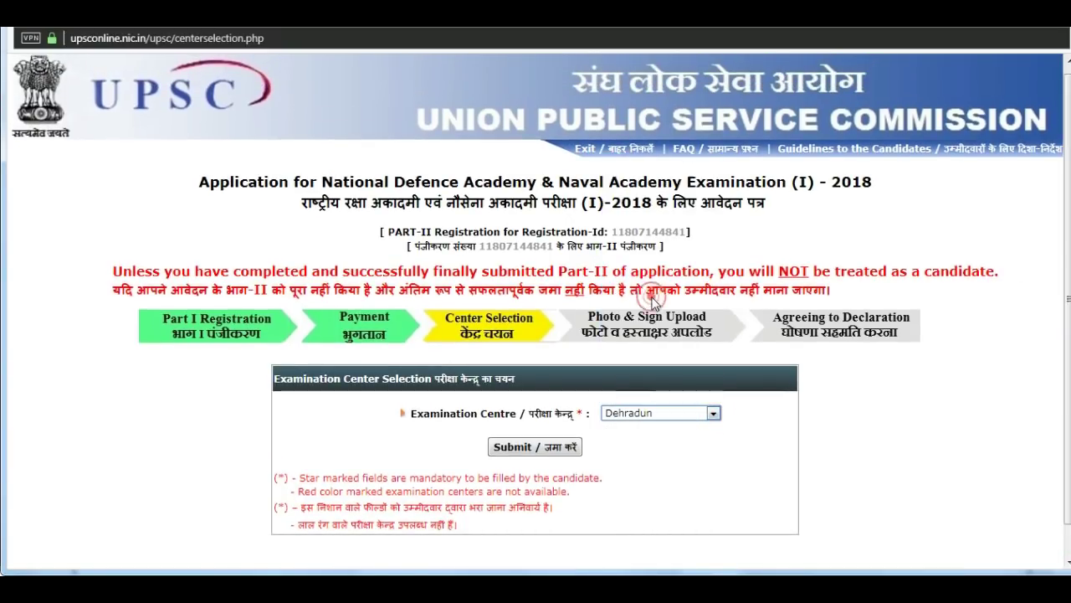
left_click(516, 451)
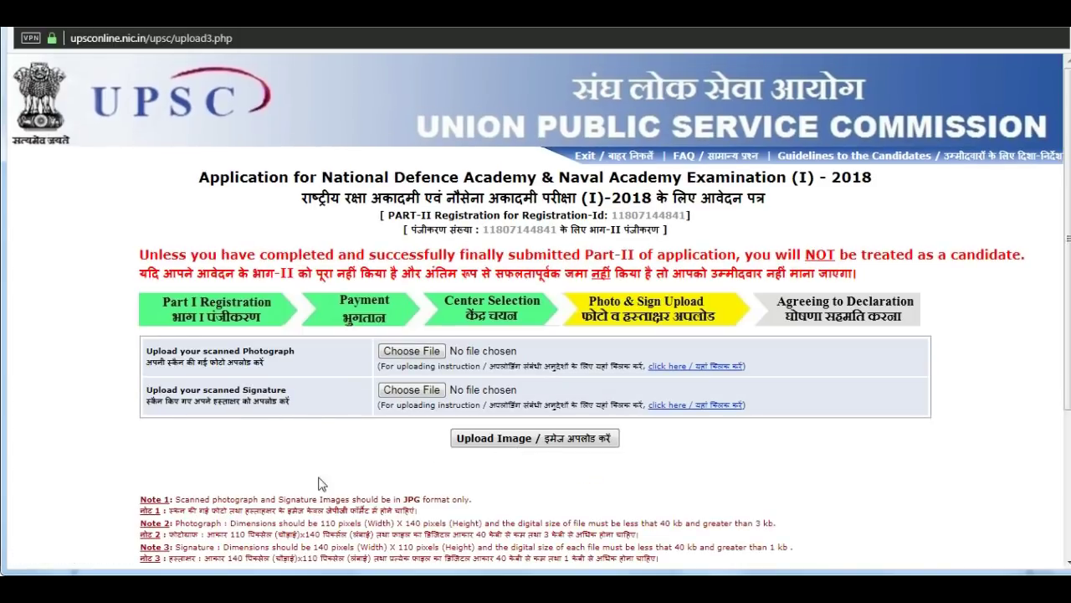
Attach the candidate's photograph and signature files and upload both images
left_click(400, 352)
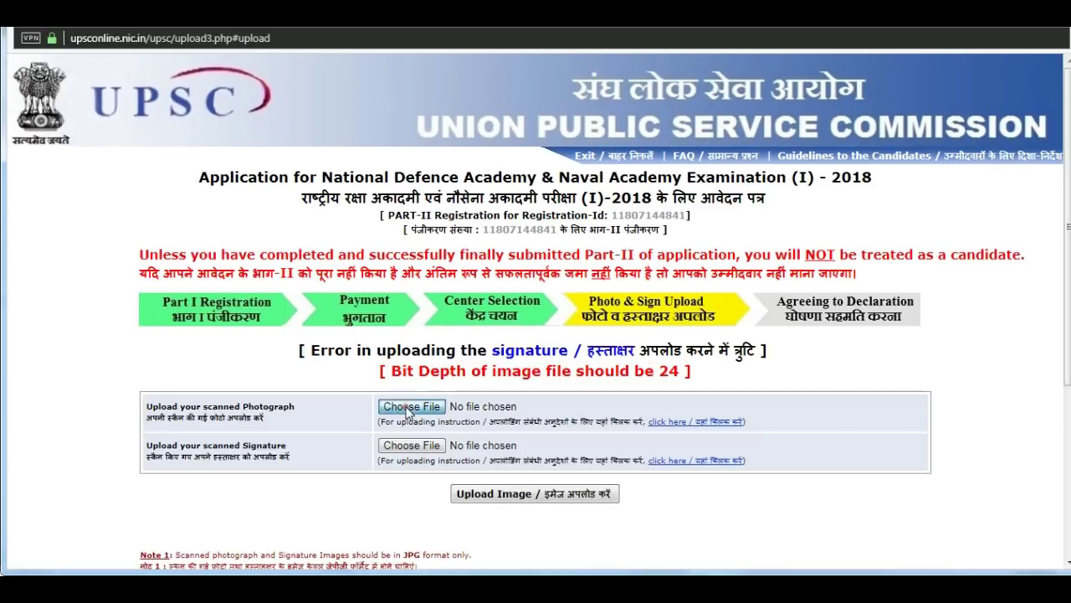
left_click(389, 142)
left_click(408, 376)
left_click(410, 445)
left_click(478, 159)
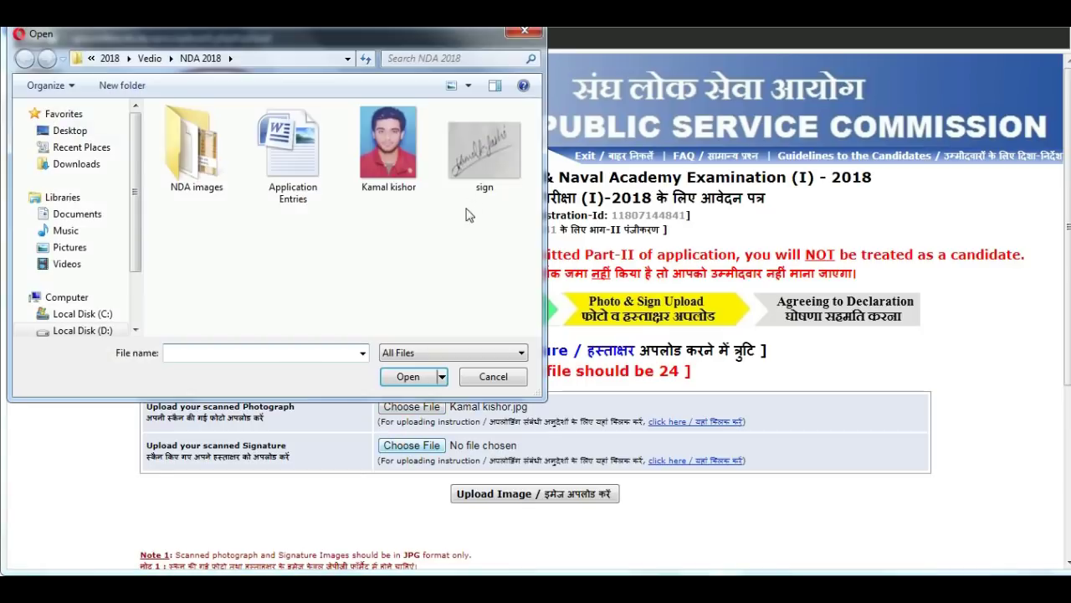
left_click(408, 376)
left_click(492, 497)
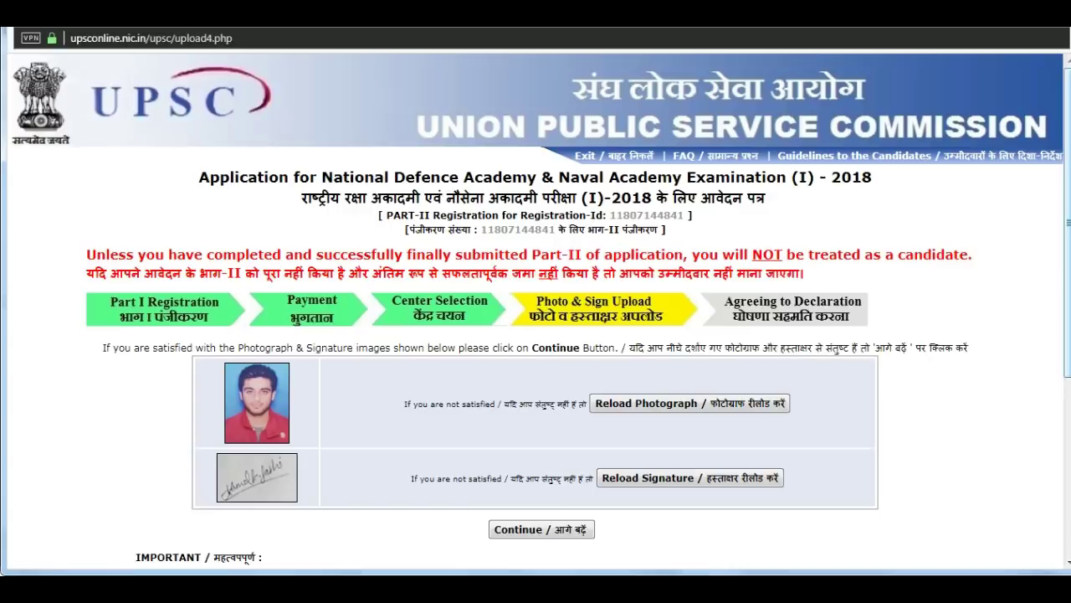
Accept the previewed photograph and signature on the preview page
scroll(151, 333, "down", 3)
left_click_drag(136, 327, 268, 325)
left_click(564, 293)
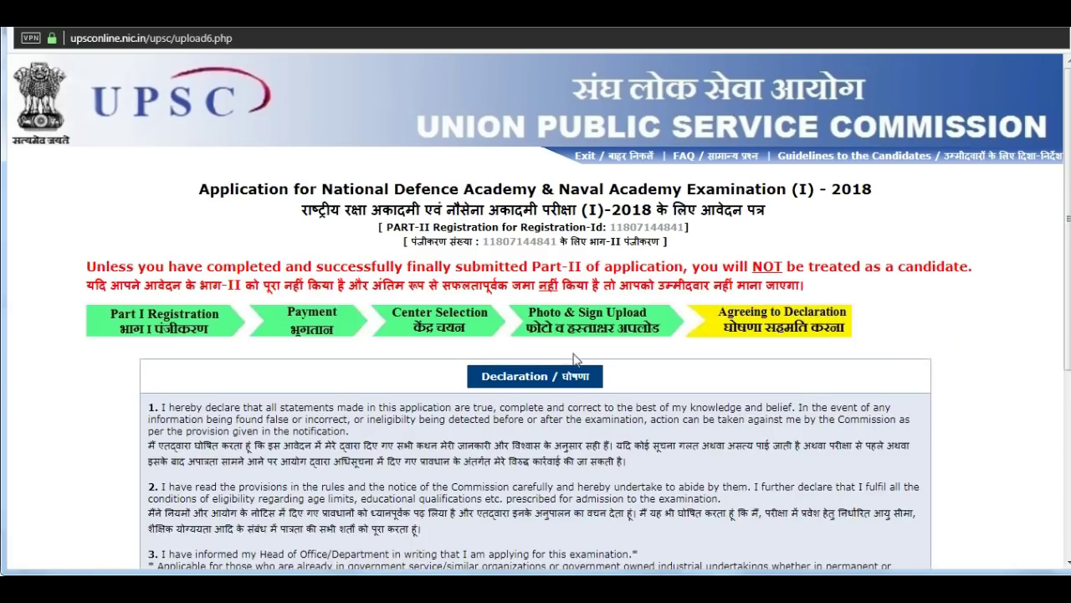
Agree to the declaration and finally submit the NDA & NA (I) 2018 application
scroll(325, 342, "down", 4)
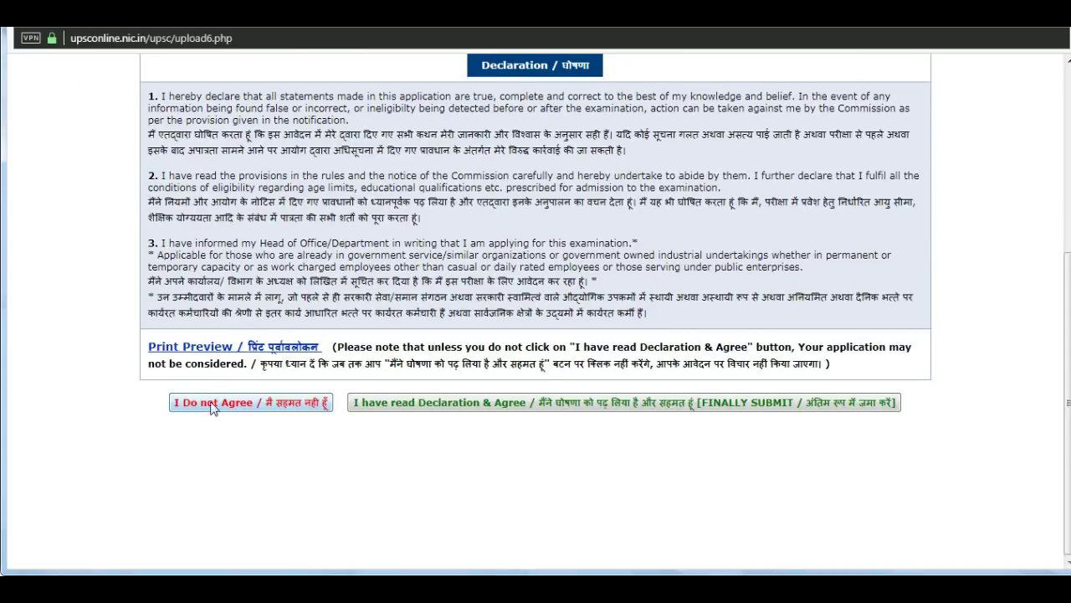
left_click(740, 403)
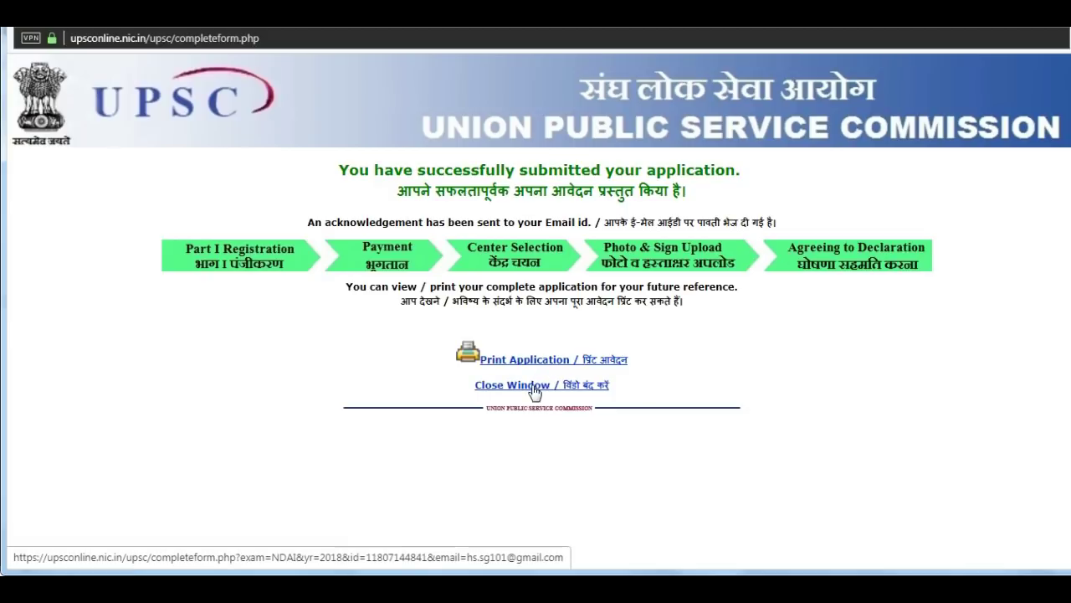
Open the printable NDA & NA (I) 2018 application details with Print Application
left_click(540, 360)
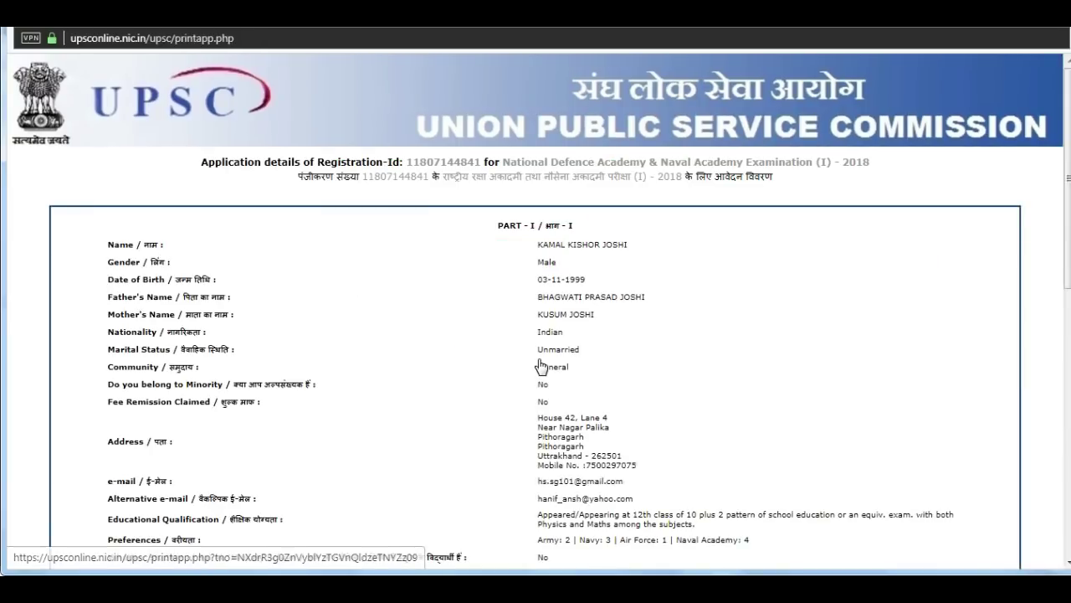